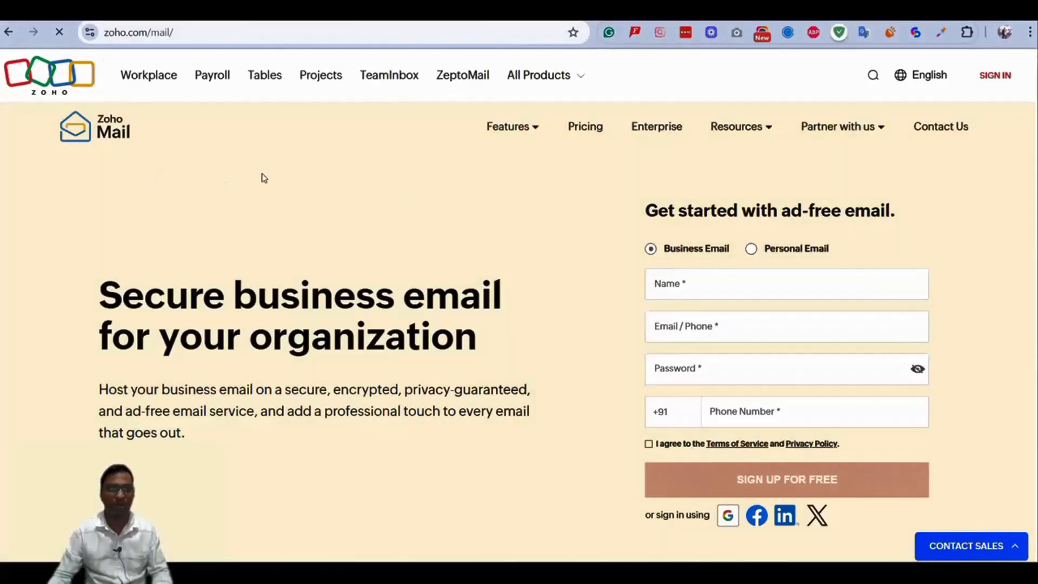
Open the Zoho Mail pricing page.
{"action": "scroll", "coordinate": [327, 226], "scroll_direction": "down", "scroll_amount": 7}
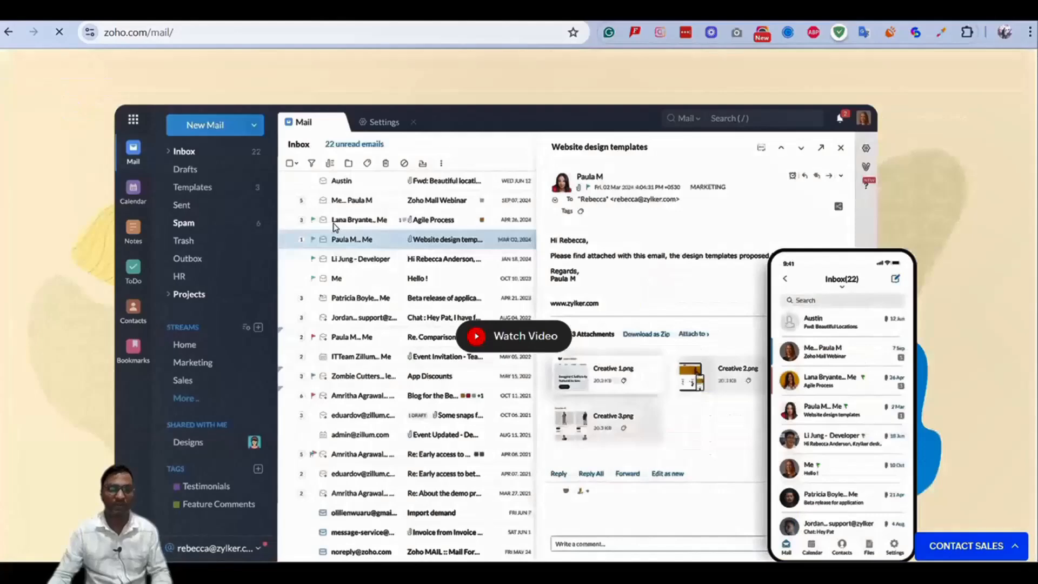
{"action": "scroll", "coordinate": [334, 227], "scroll_direction": "down", "scroll_amount": 12}
{"action": "scroll", "coordinate": [335, 228], "scroll_direction": "up", "scroll_amount": 17}
{"action": "scroll", "coordinate": [334, 226], "scroll_direction": "up", "scroll_amount": 3}
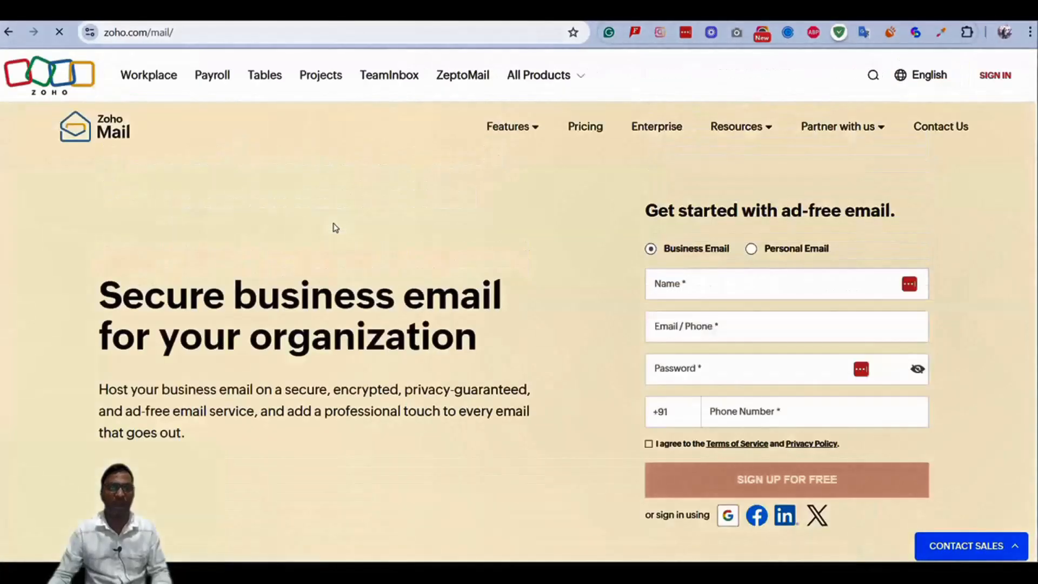
{"action": "left_click", "coordinate": [584, 127]}
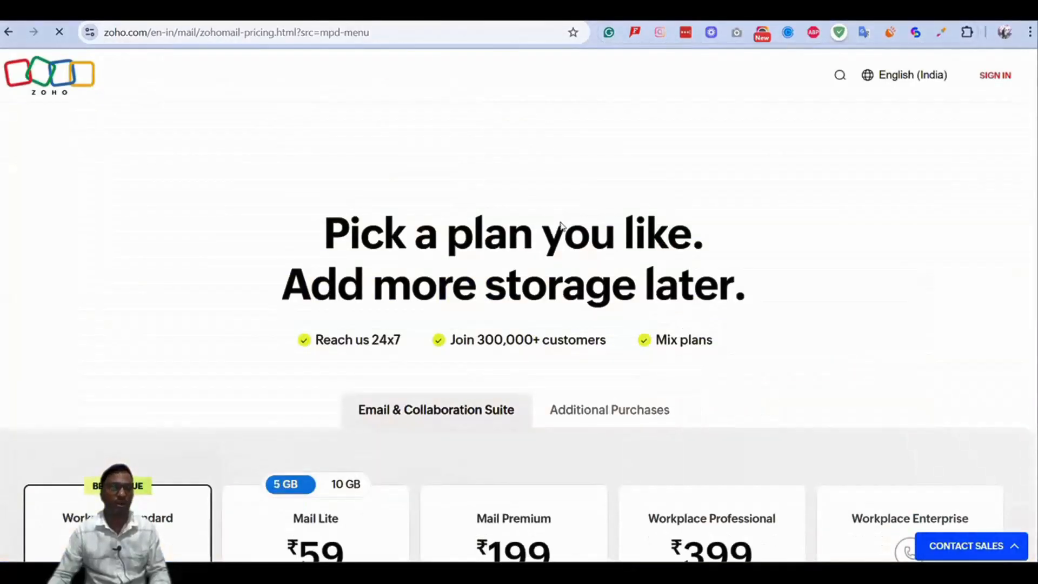
Scroll past the plan cards, from Mail Lite at ₹59 to the Forever Free Plan offer.
{"action": "scroll", "coordinate": [560, 224], "scroll_direction": "down", "scroll_amount": 3}
{"action": "scroll", "coordinate": [560, 224], "scroll_direction": "down", "scroll_amount": 3}
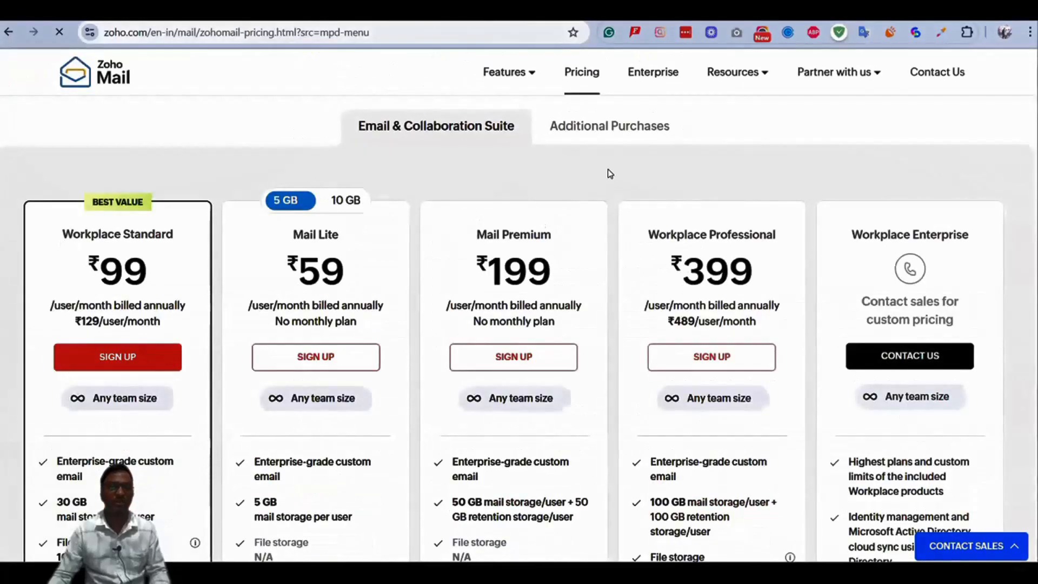
{"action": "scroll", "coordinate": [610, 173], "scroll_direction": "down", "scroll_amount": 3}
{"action": "scroll", "coordinate": [610, 173], "scroll_direction": "down", "scroll_amount": 3}
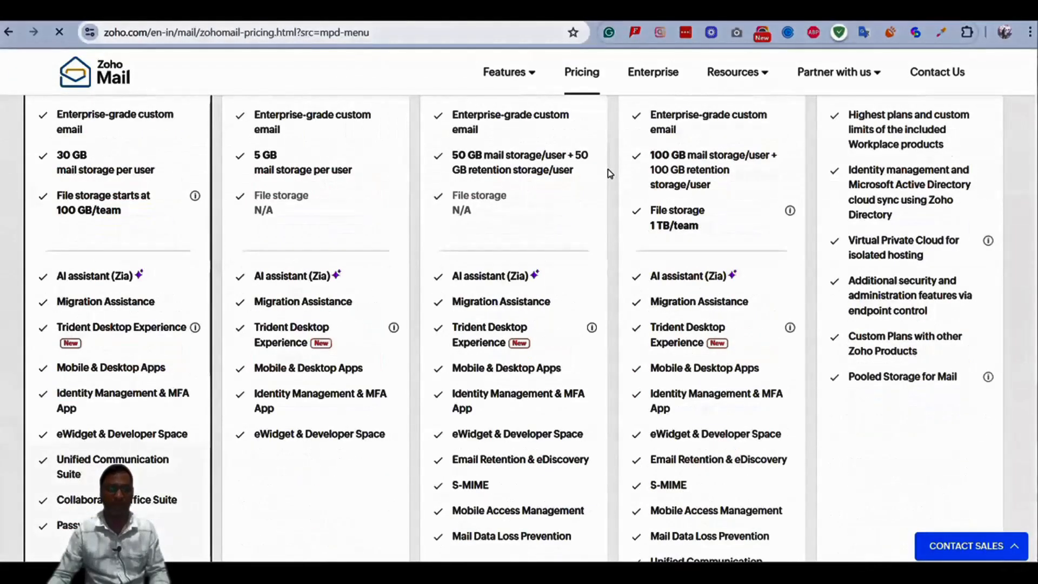
{"action": "scroll", "coordinate": [610, 173], "scroll_direction": "down", "scroll_amount": 6}
{"action": "scroll", "coordinate": [607, 168], "scroll_direction": "down", "scroll_amount": 8}
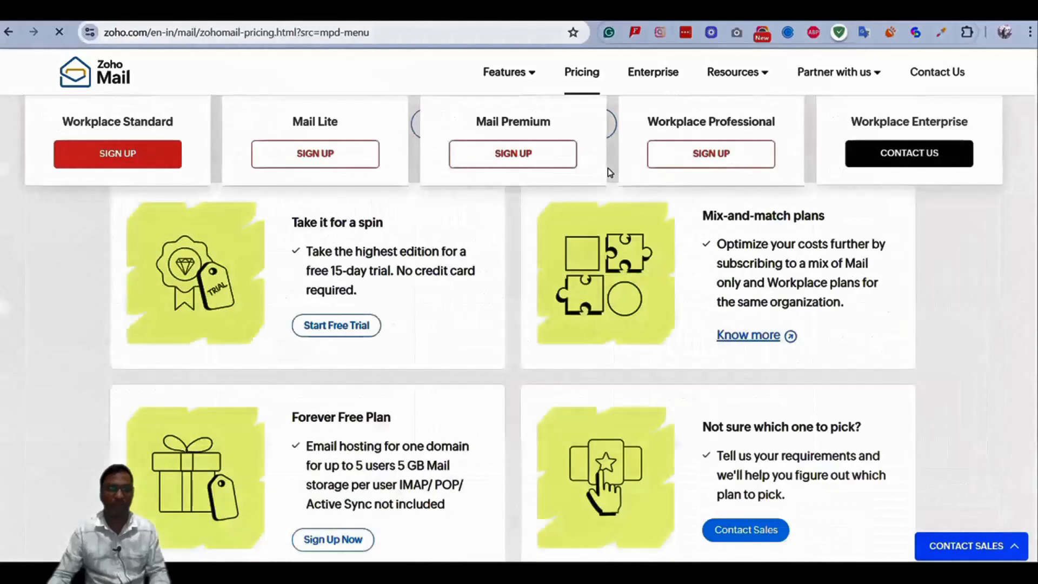
{"action": "scroll", "coordinate": [373, 292], "scroll_direction": "down", "scroll_amount": 1}
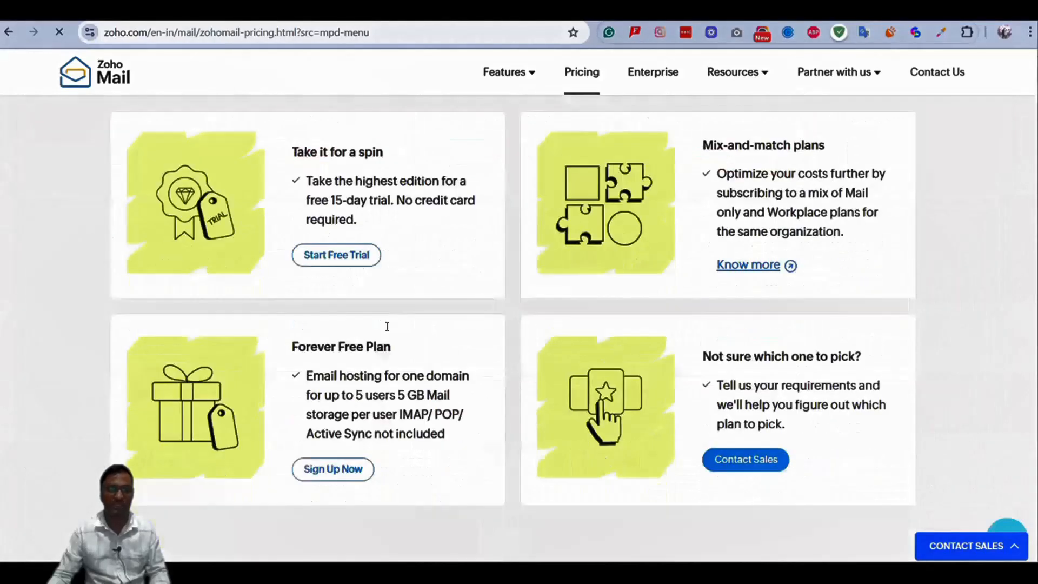
{"action": "scroll", "coordinate": [439, 225], "scroll_direction": "down", "scroll_amount": 2}
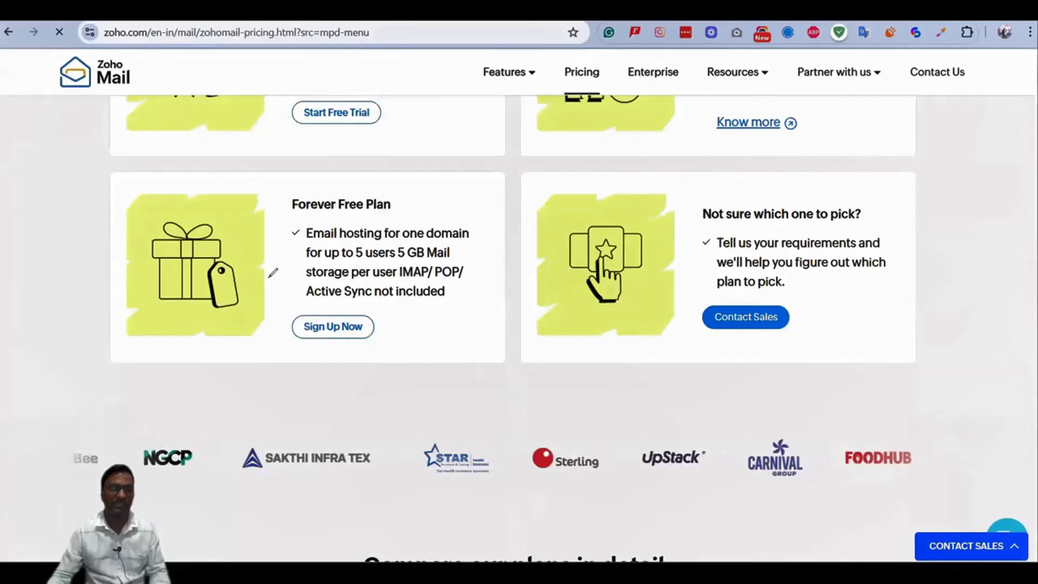
{"action": "left_click_drag", "start_coordinate": [119, 181], "coordinate": [120, 181]}
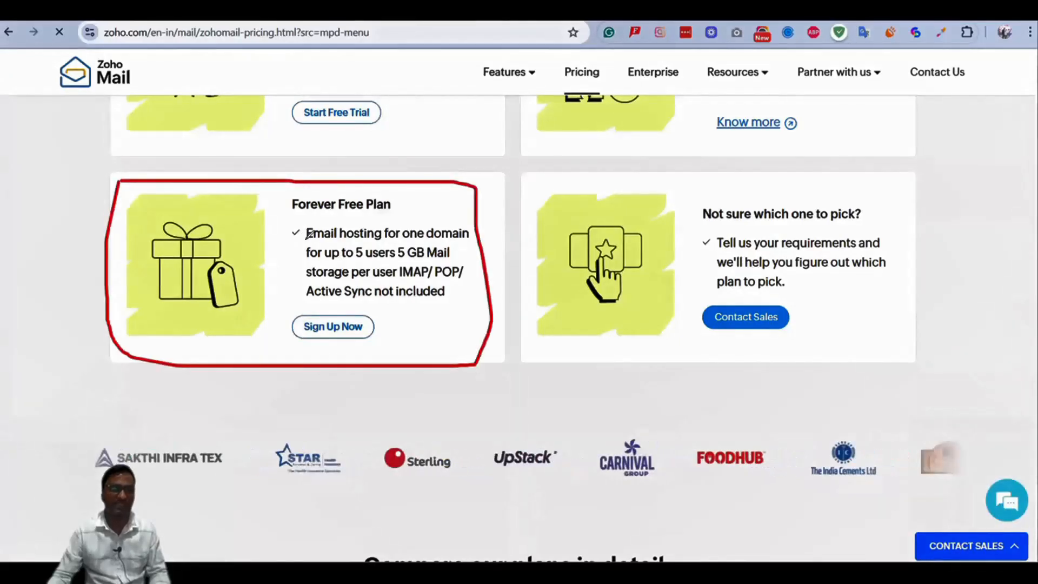
{"action": "left_click_drag", "start_coordinate": [313, 242], "coordinate": [493, 239]}
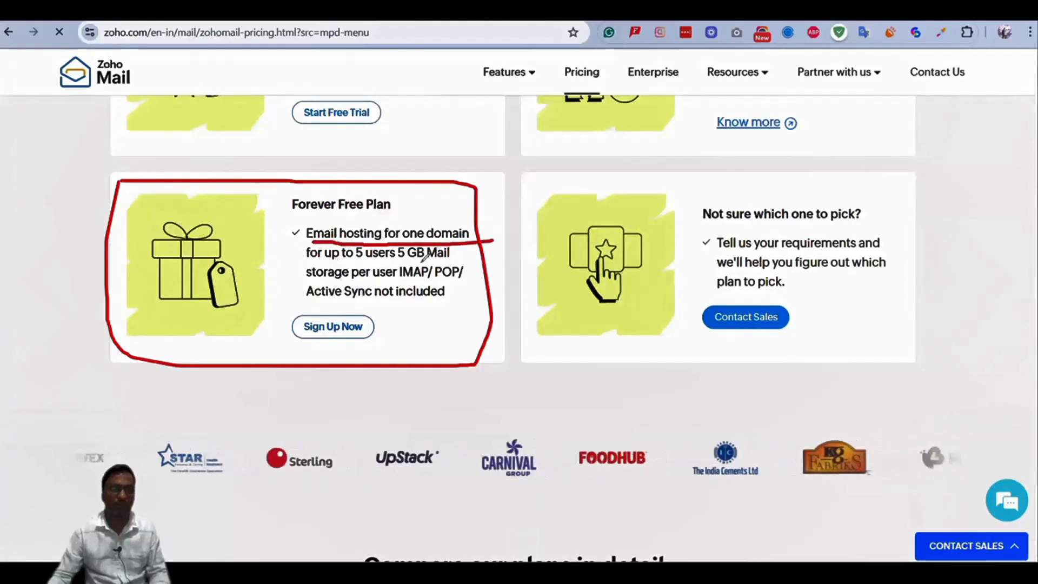
{"action": "left_click_drag", "start_coordinate": [313, 266], "coordinate": [460, 261]}
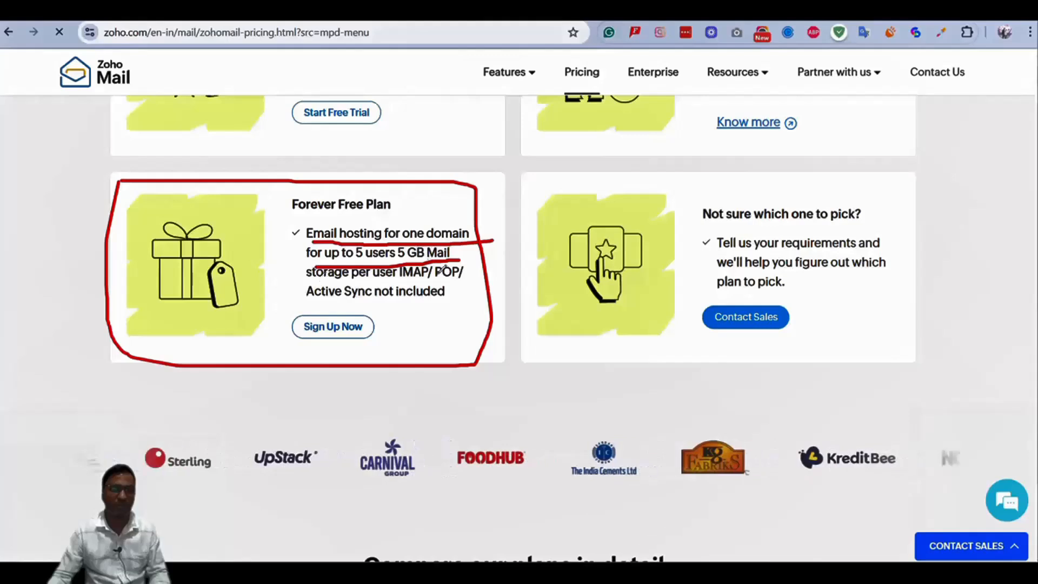
{"action": "left_click_drag", "start_coordinate": [460, 272], "coordinate": [372, 277]}
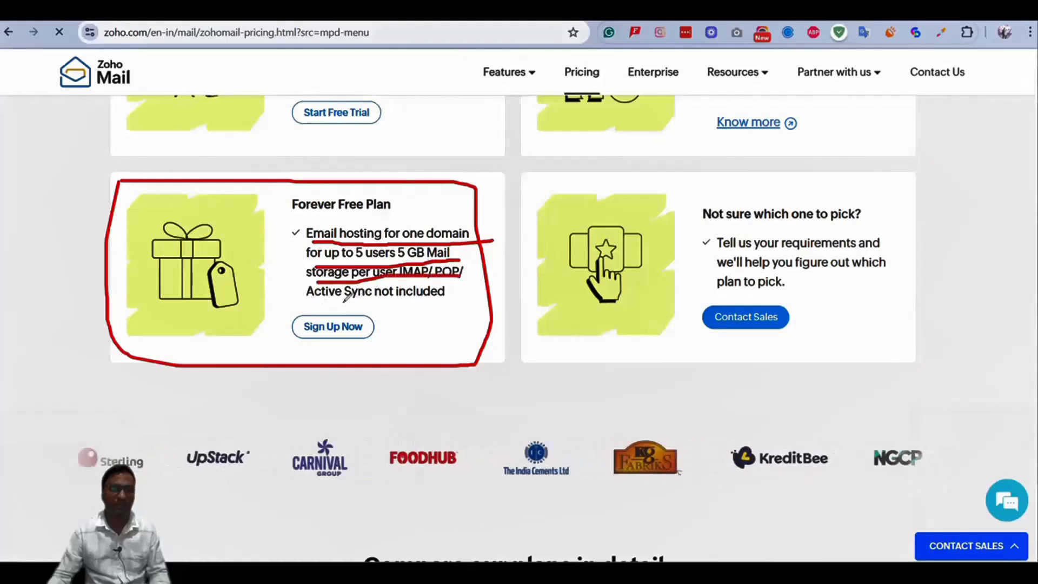
{"action": "left_click_drag", "start_coordinate": [307, 301], "coordinate": [461, 299]}
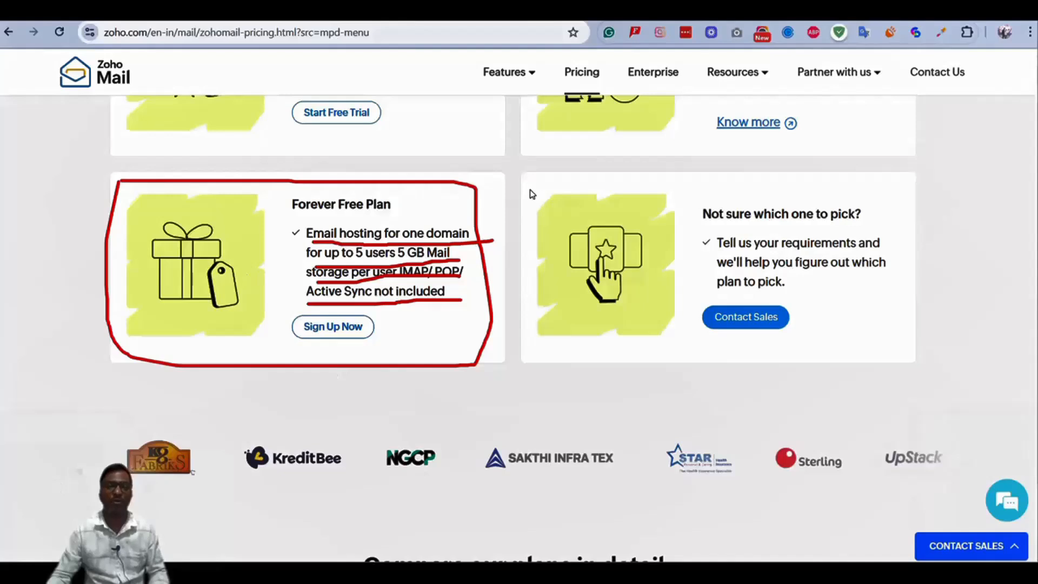
{"action": "key", "text": "Escape"}
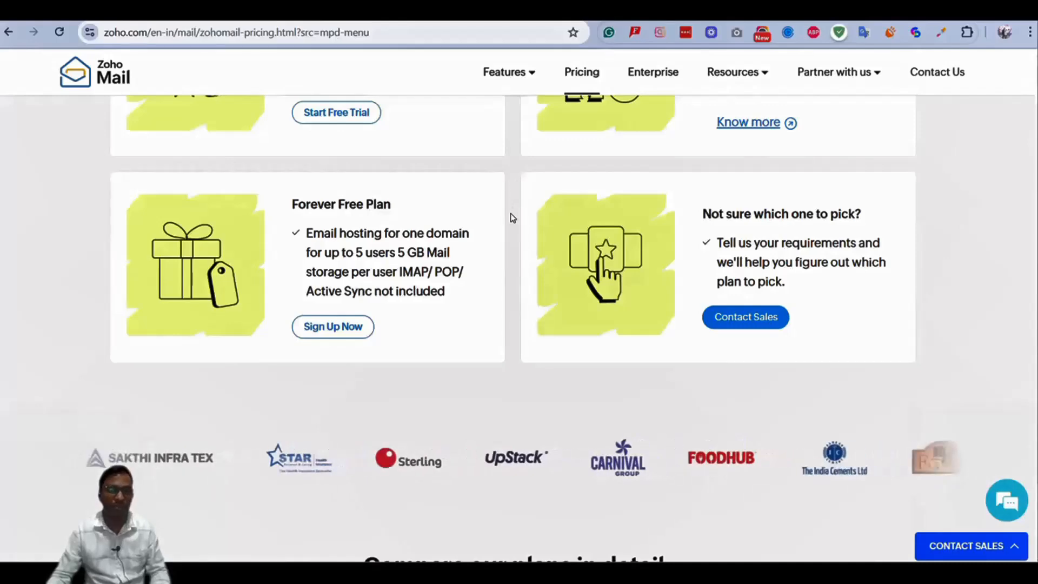
Start signing up for the Forever Free Plan from its Sign Up Now button.
{"action": "scroll", "coordinate": [510, 221], "scroll_direction": "up", "scroll_amount": 2}
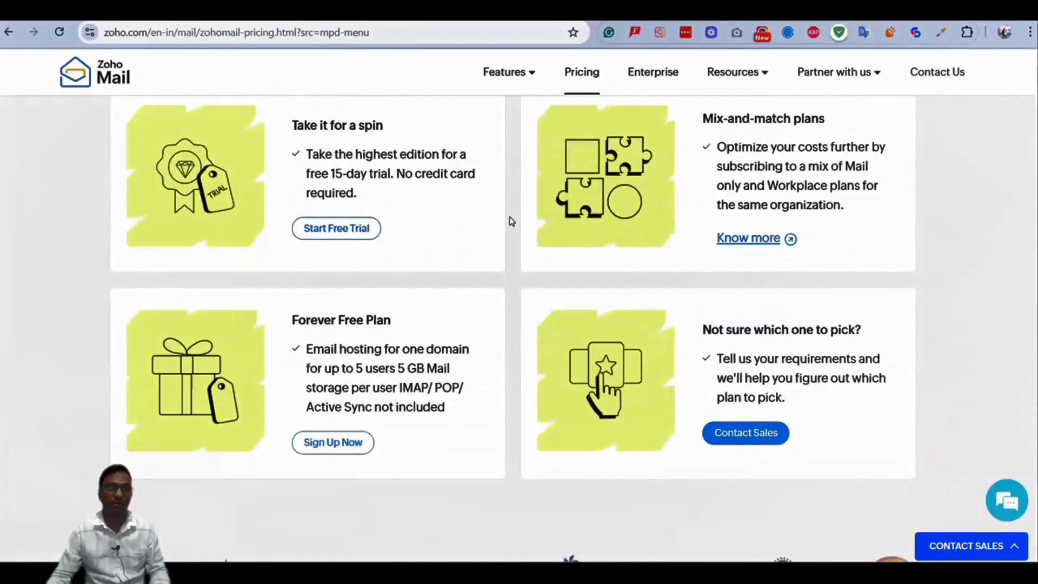
{"action": "scroll", "coordinate": [511, 221], "scroll_direction": "down", "scroll_amount": 2}
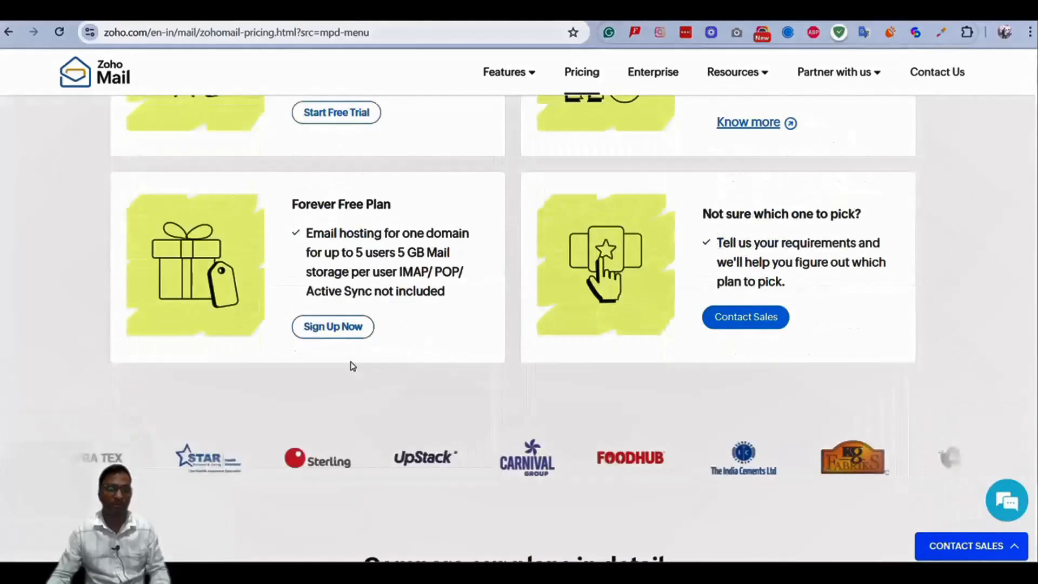
{"action": "left_click", "coordinate": [328, 334]}
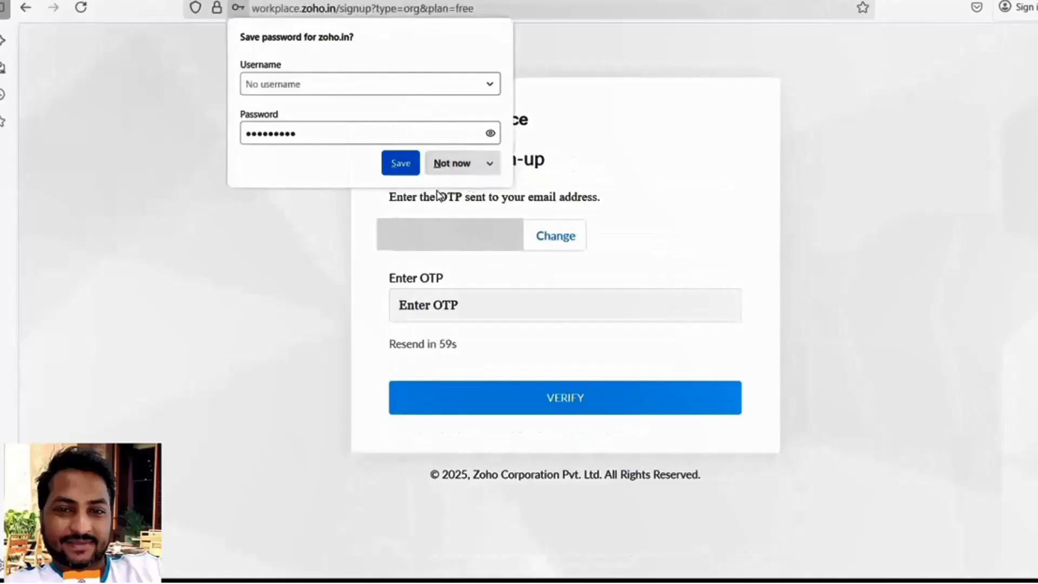
Dismiss the save-password prompt and verify the sign-up with the emailed OTP.
{"action": "left_click", "coordinate": [689, 124]}
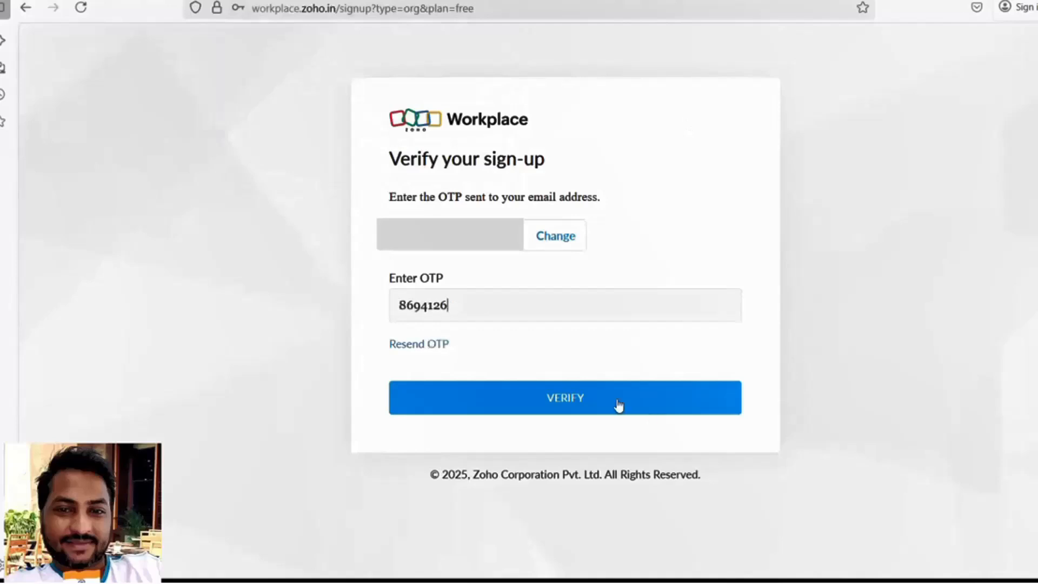
{"action": "left_click", "coordinate": [619, 406]}
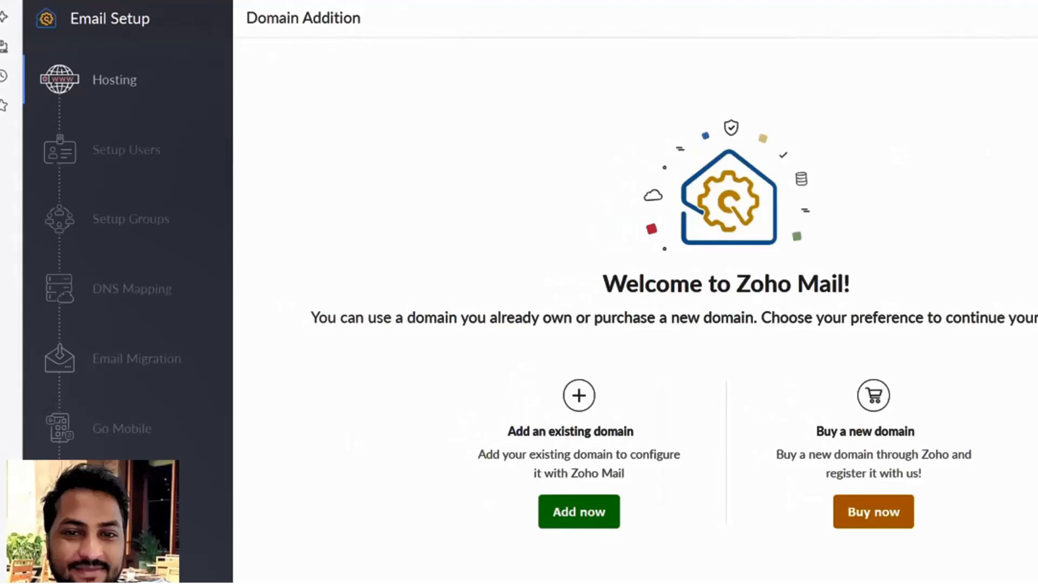
Add existing domain letgologic.com with organization 'Let Go Logic' and industry type Education.
{"action": "left_click", "coordinate": [578, 512]}
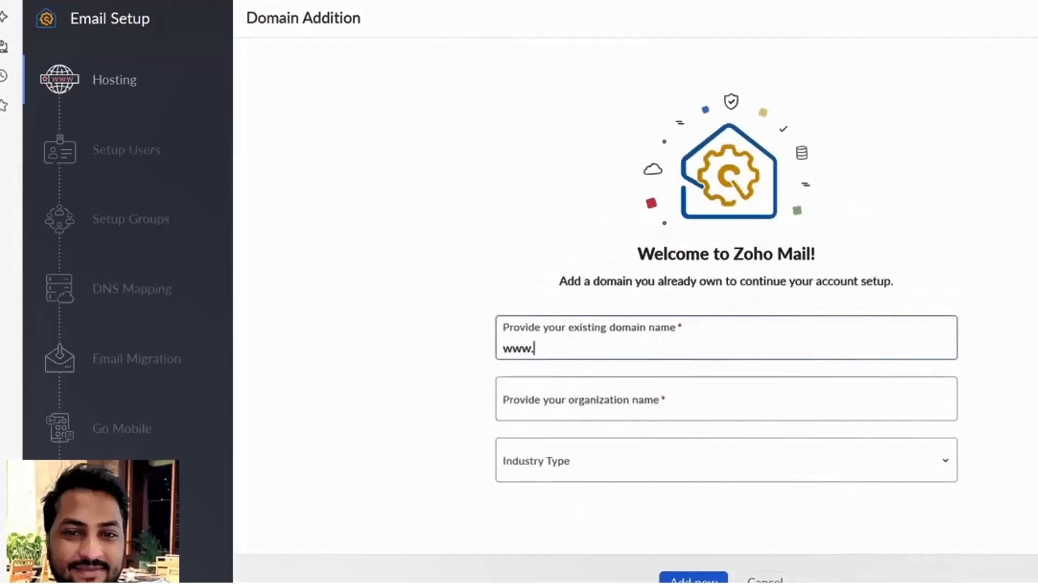
{"action": "left_click", "coordinate": [522, 2]}
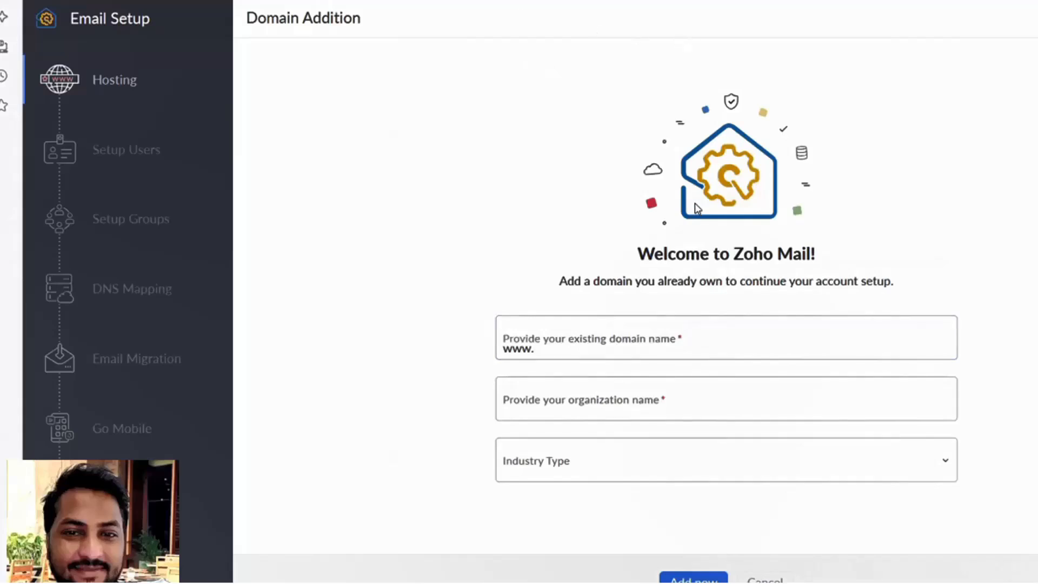
{"action": "key", "text": "alt+Tab"}
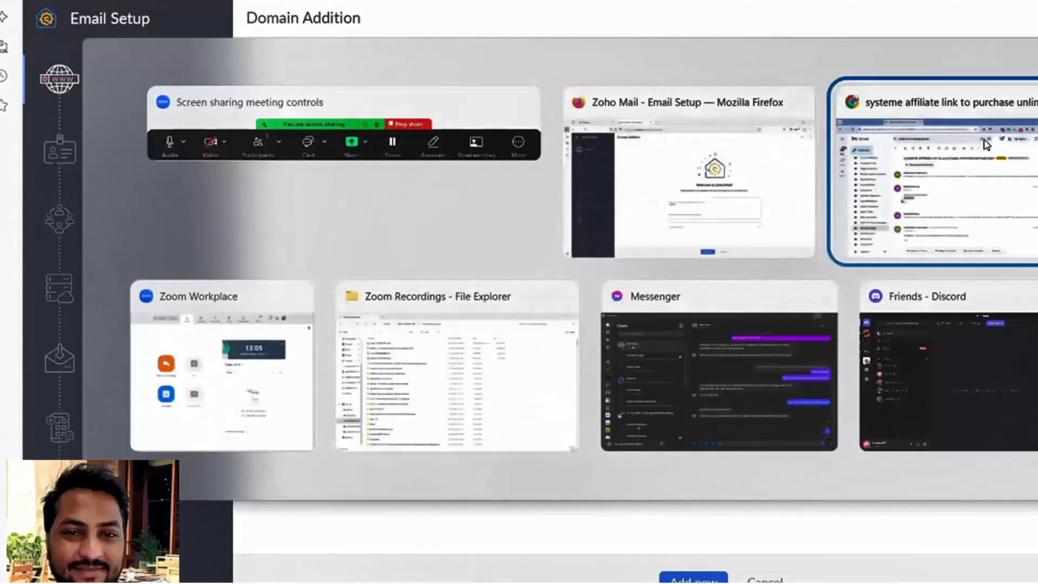
{"action": "left_click", "coordinate": [986, 143]}
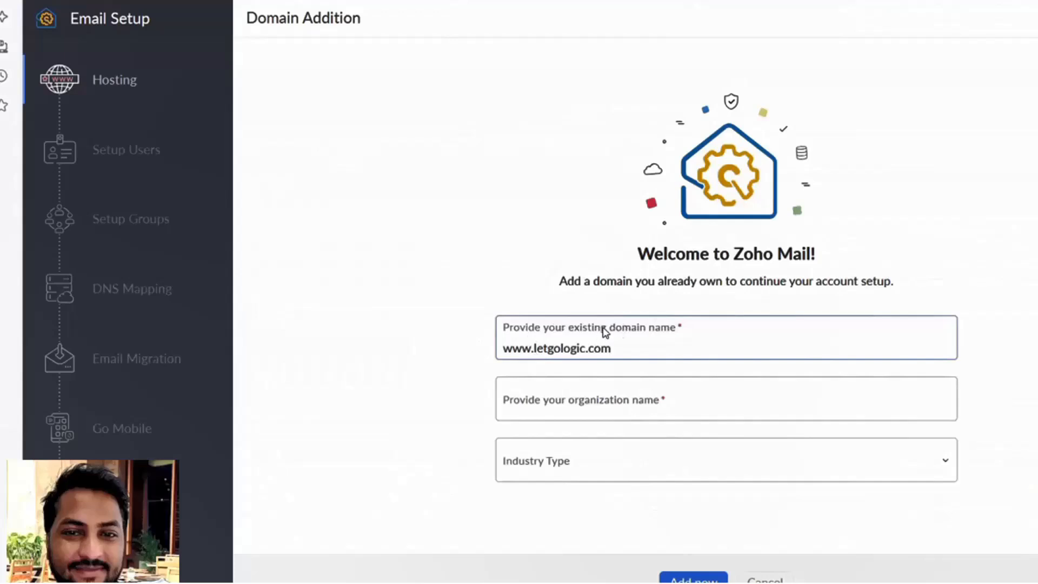
{"action": "left_click", "coordinate": [578, 400]}
{"action": "type", "text": "Let Go "}
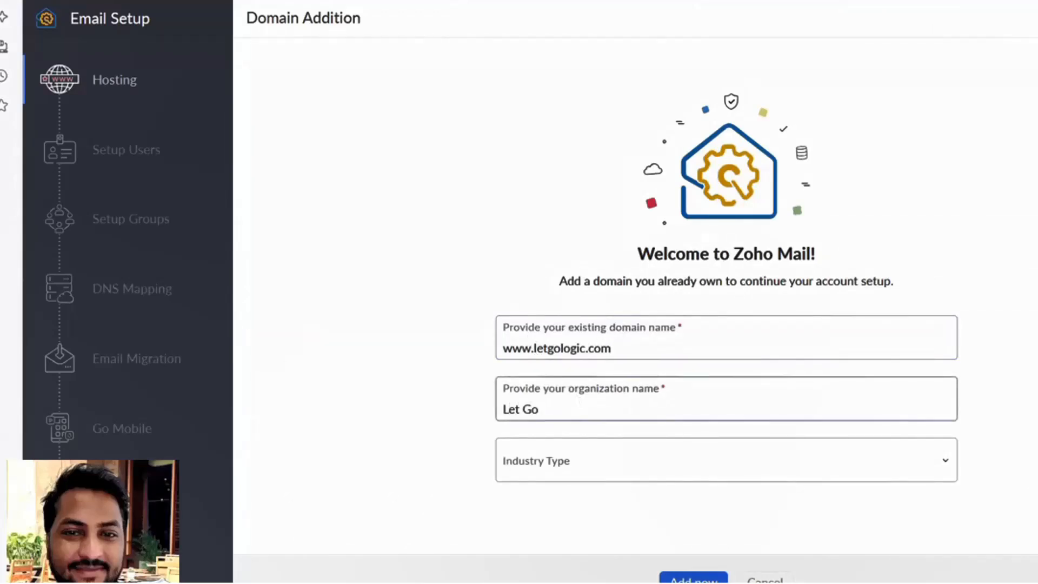
{"action": "type", "text": "Lo"}
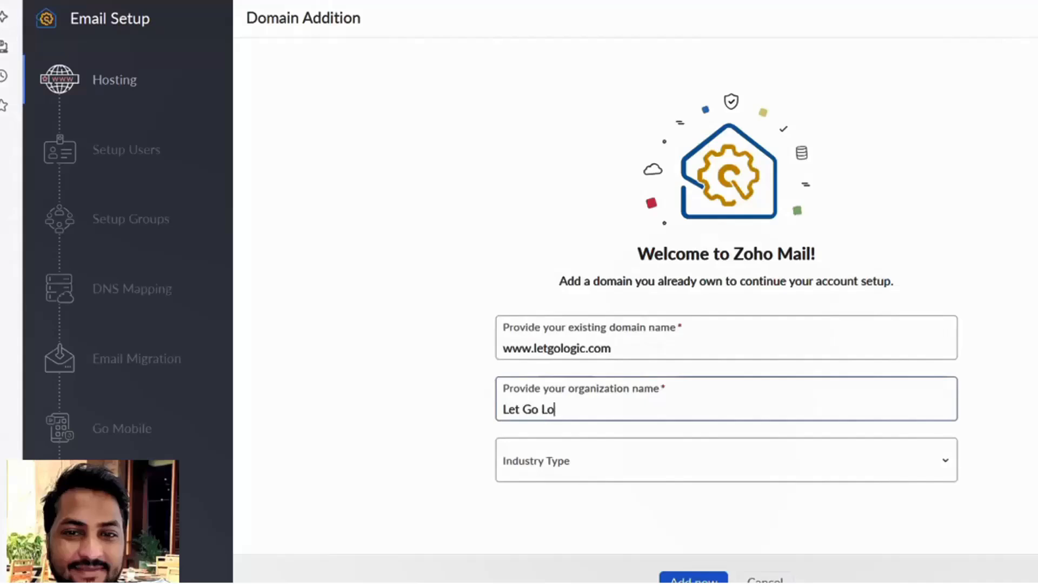
{"action": "type", "text": "gic"}
{"action": "left_click", "coordinate": [580, 459]}
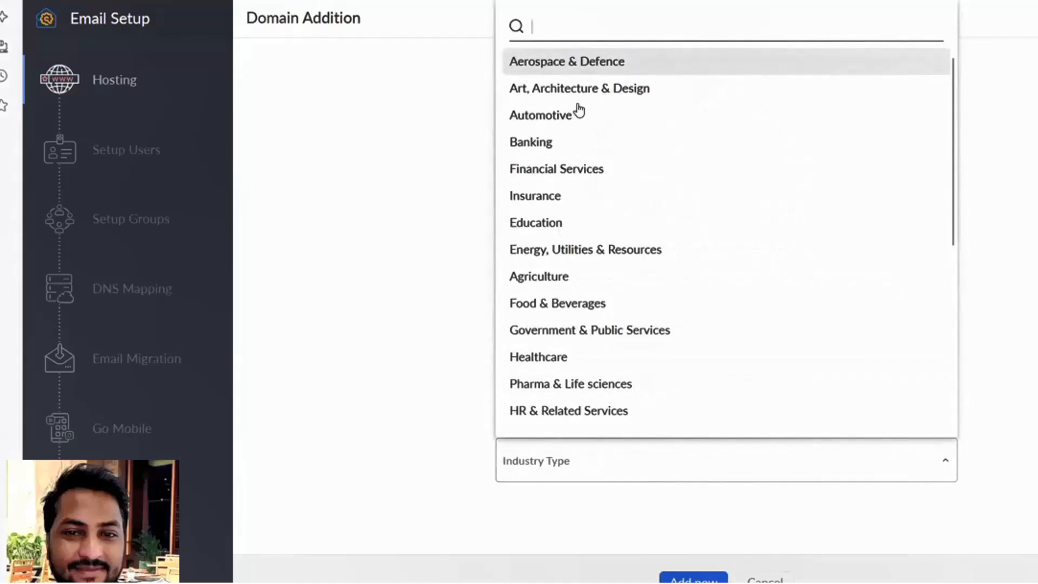
{"action": "left_click", "coordinate": [551, 231]}
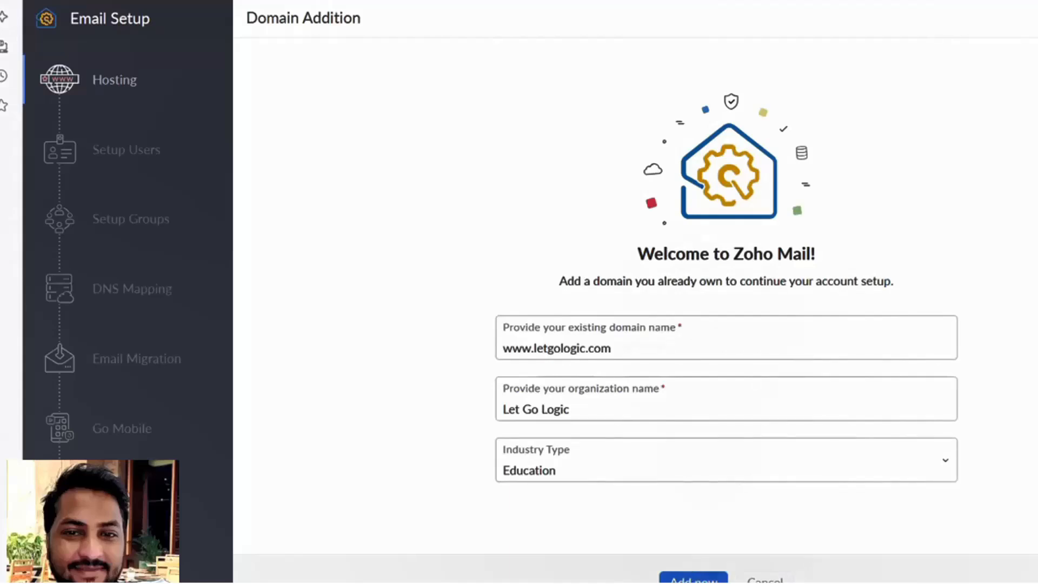
{"action": "left_click", "coordinate": [694, 579]}
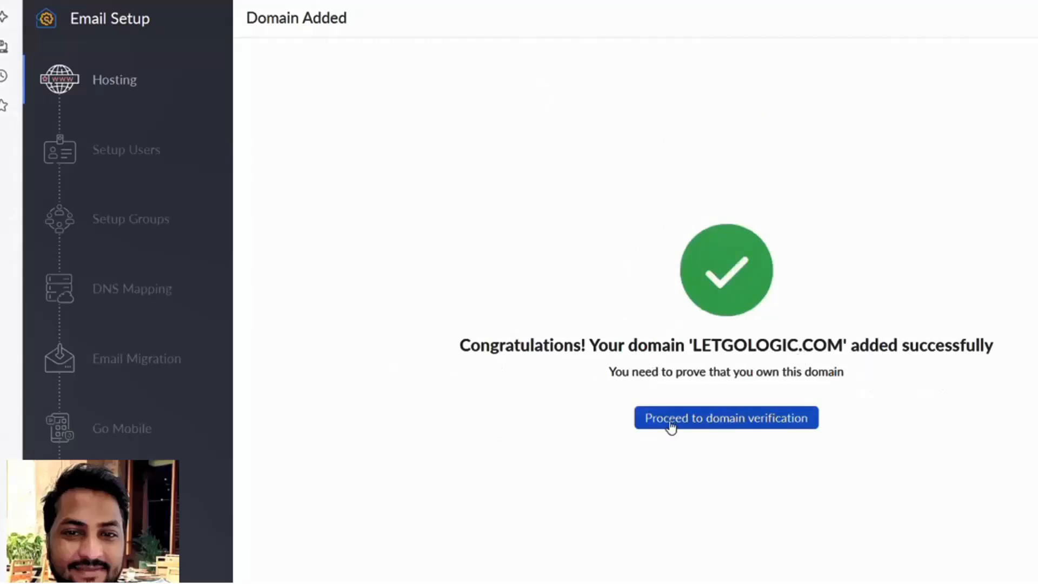
Copy Zoho's TXT verification value and switch to Hostinger's Domain Overview for letgologic.com.
{"action": "left_click", "coordinate": [728, 420]}
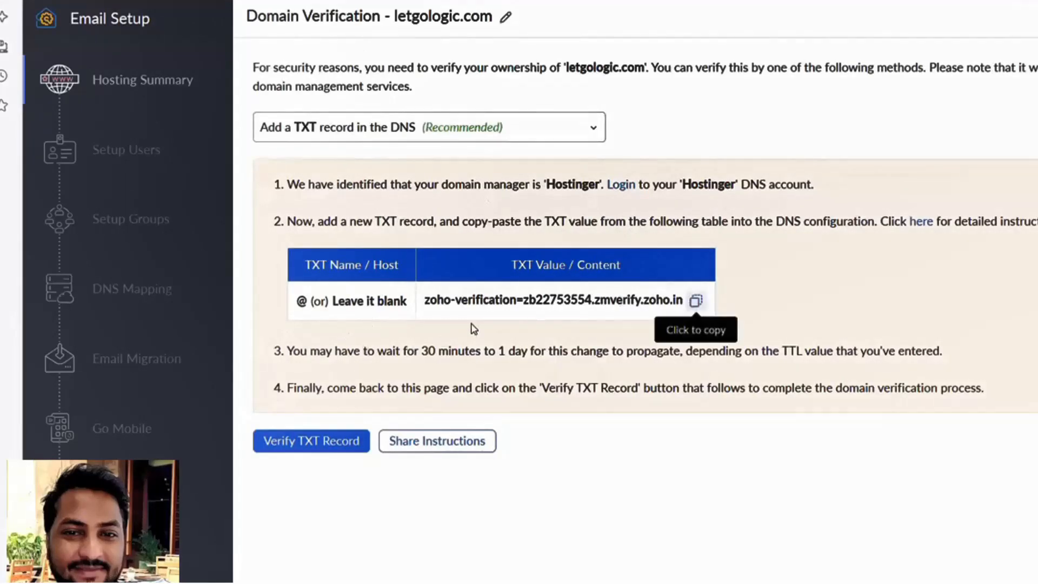
{"action": "left_click", "coordinate": [696, 305]}
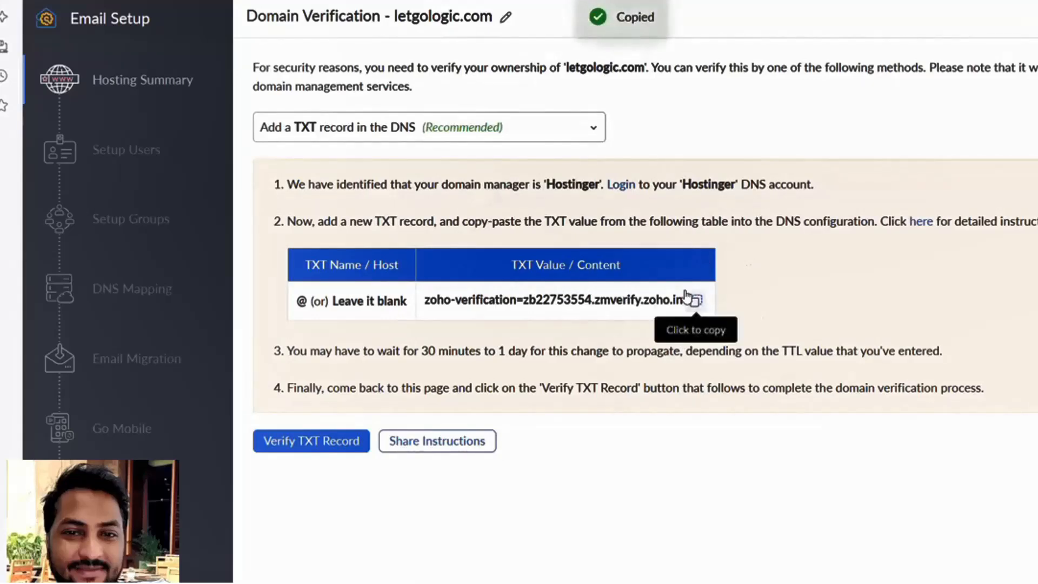
{"action": "key", "text": "alt+Tab"}
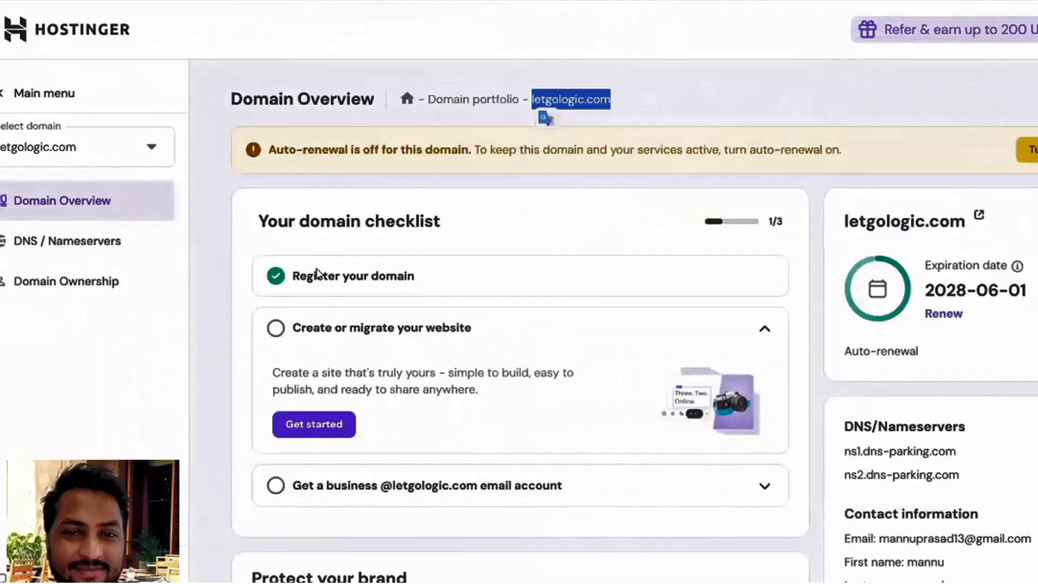
Add a Hostinger TXT record at @ holding the copied zoho-verification value, then return to Zoho.
{"action": "left_click", "coordinate": [92, 242]}
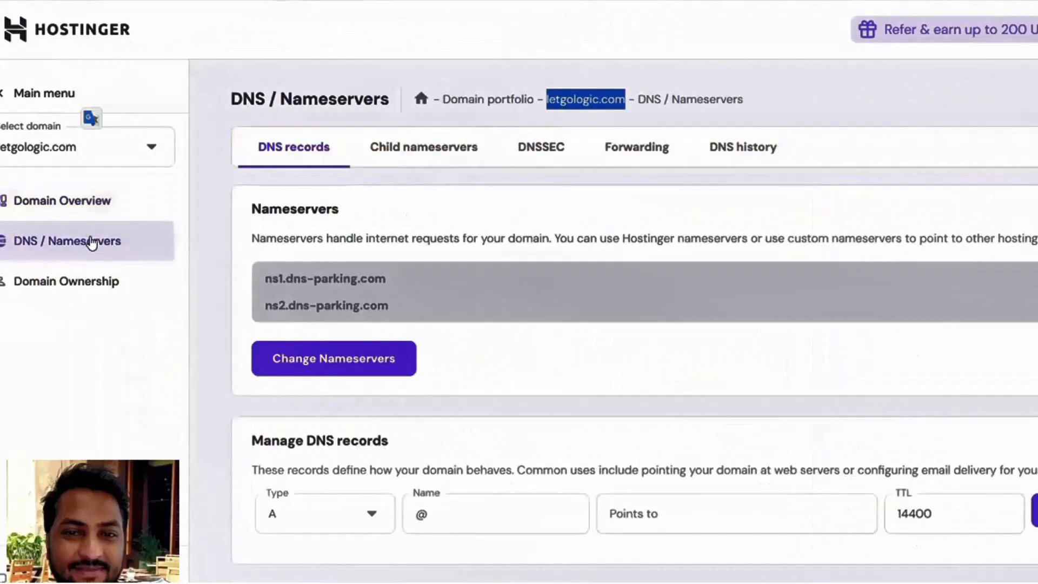
{"action": "scroll", "coordinate": [525, 337], "scroll_direction": "down", "scroll_amount": 5}
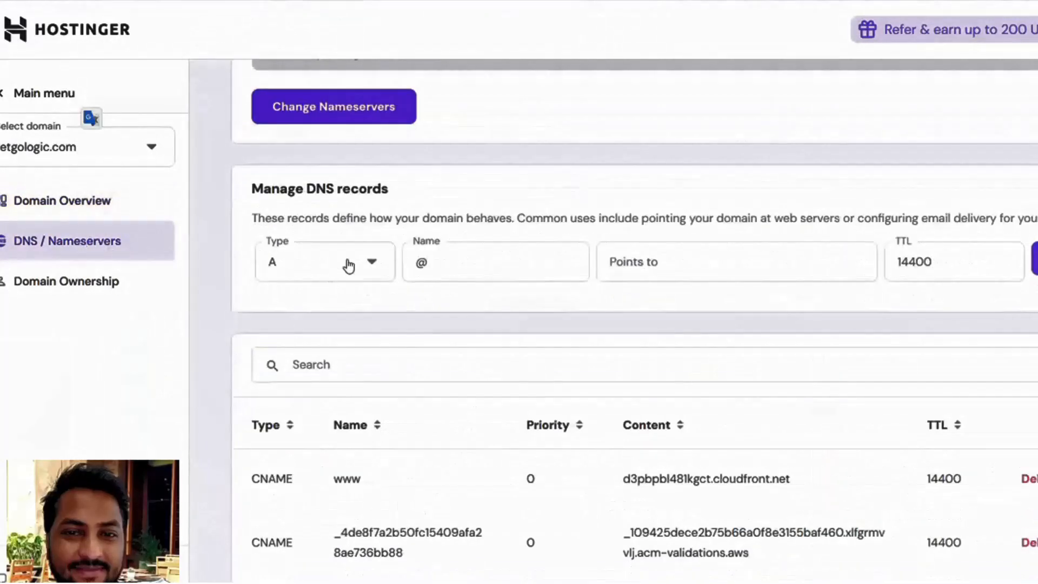
{"action": "left_click", "coordinate": [348, 264]}
{"action": "left_click", "coordinate": [290, 507]}
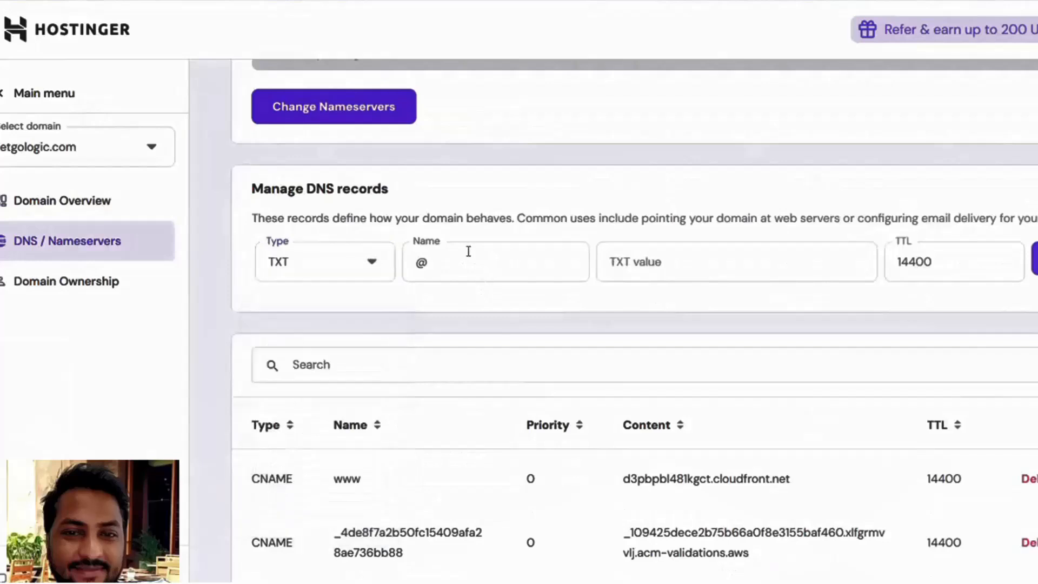
{"action": "left_click", "coordinate": [453, 255]}
{"action": "left_click", "coordinate": [706, 255]}
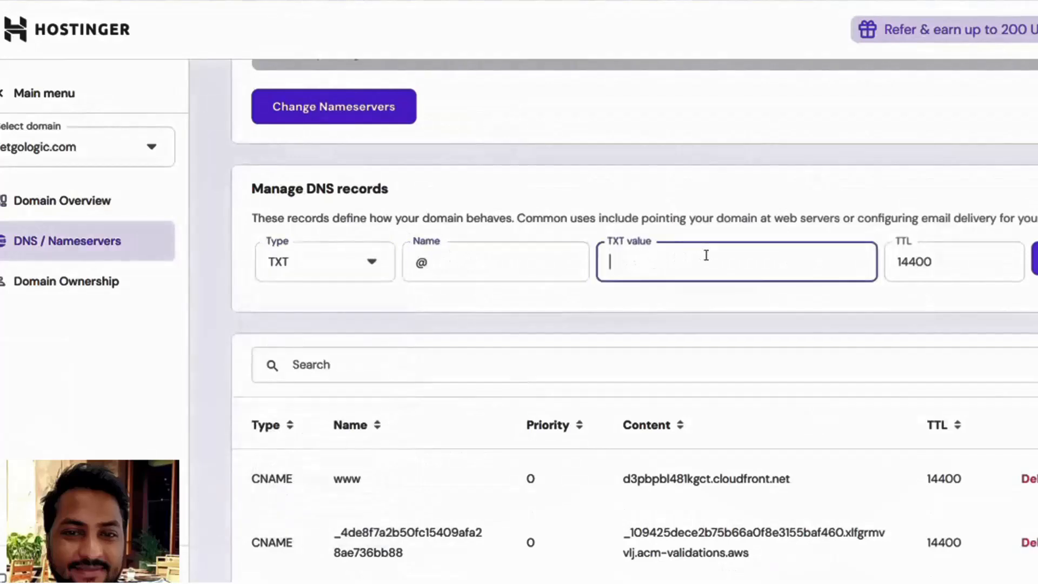
{"action": "key", "text": "ctrl+v"}
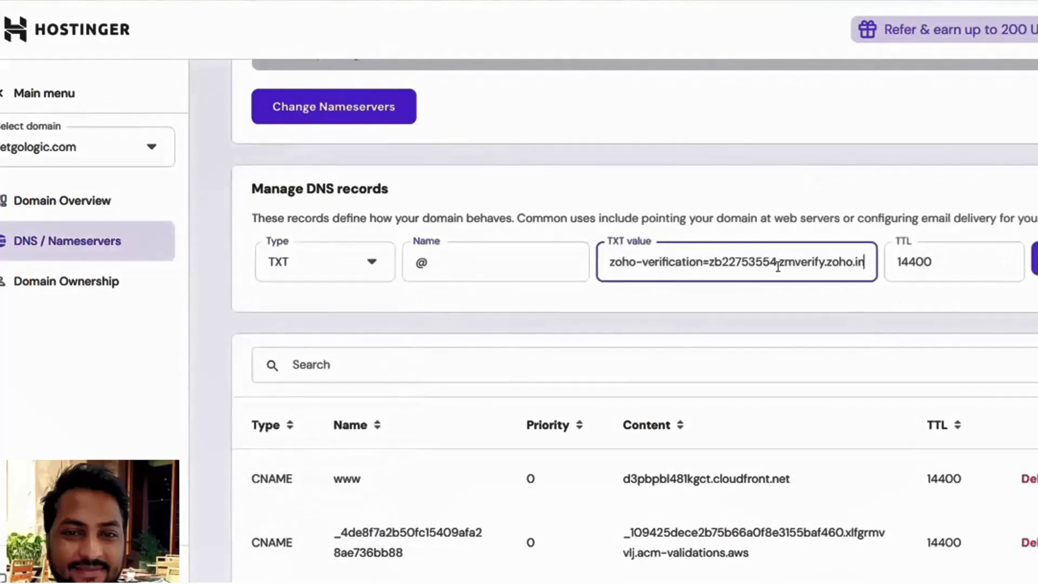
{"action": "left_click", "coordinate": [1035, 259]}
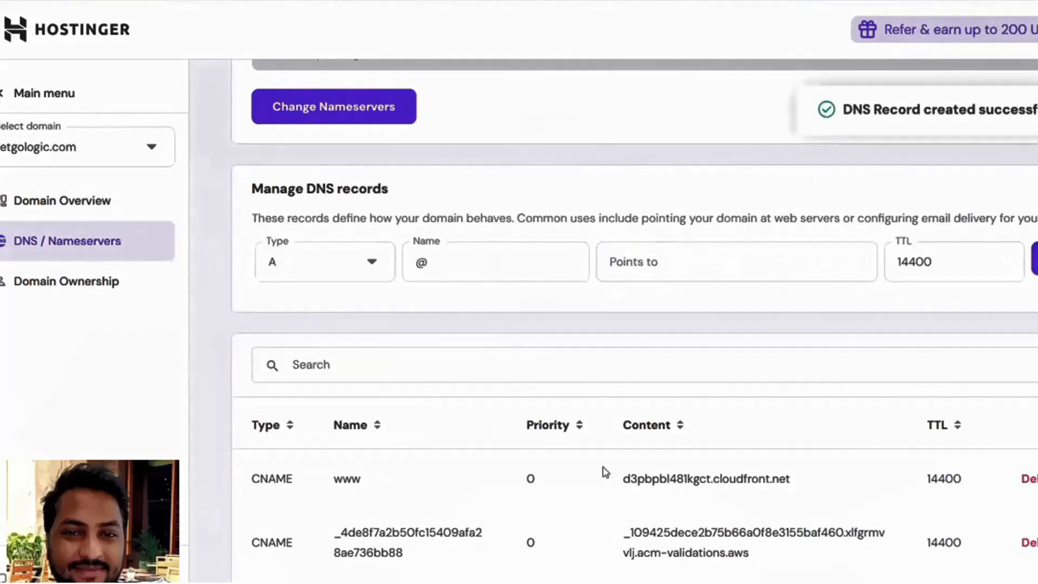
{"action": "key", "text": "F5"}
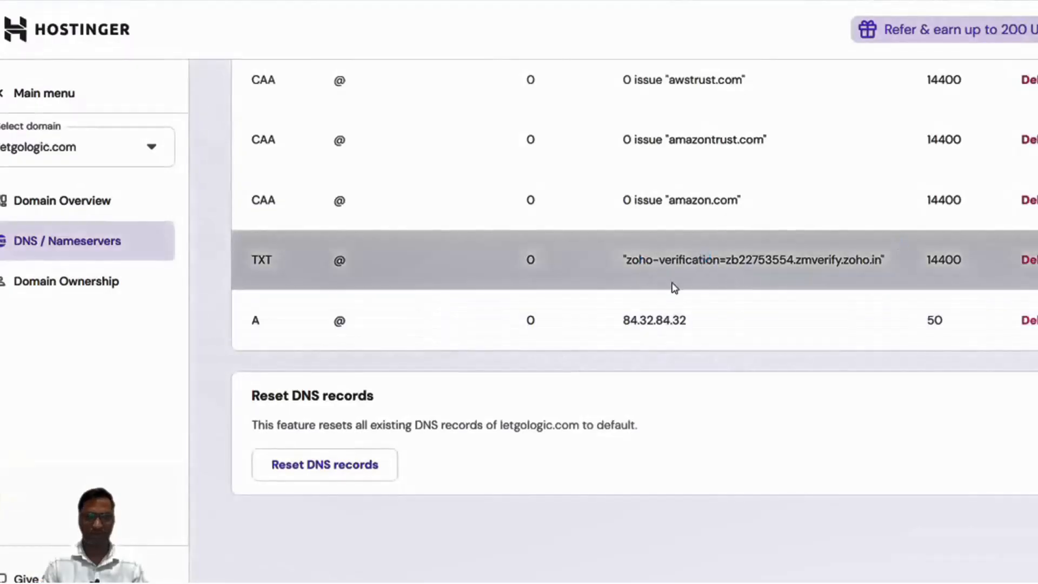
{"action": "key", "text": "alt+Tab"}
{"action": "key", "text": "alt+Tab"}
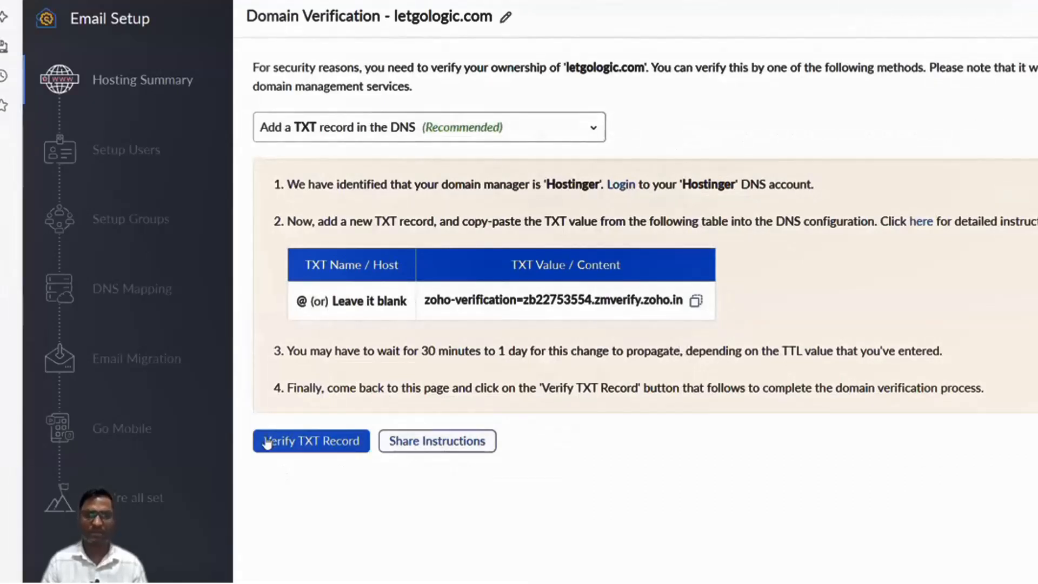
Verify the TXT record to confirm ownership of letgologic.com.
{"action": "left_click", "coordinate": [307, 446]}
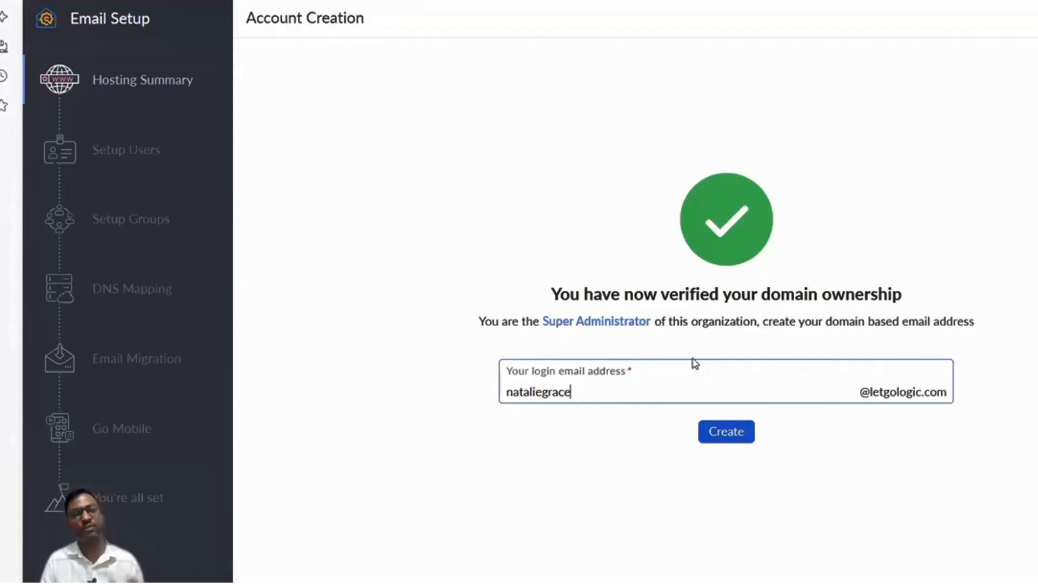
Replace the suggested login name with 'admin', fixing the 'amdin' typo, and create the account.
{"action": "left_click_drag", "start_coordinate": [475, 326], "coordinate": [1002, 323]}
{"action": "left_click", "coordinate": [1002, 323]}
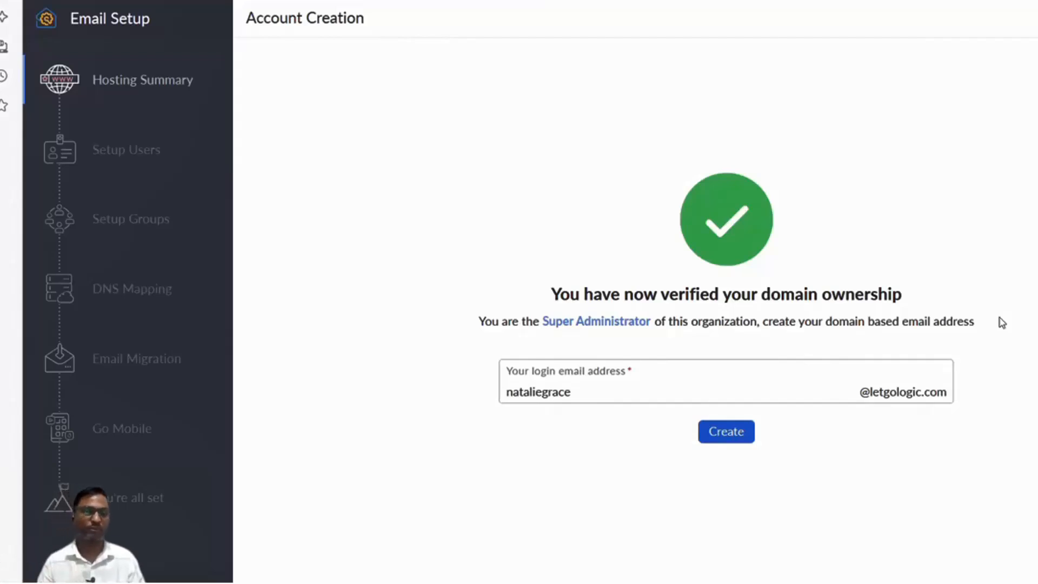
{"action": "left_click", "coordinate": [679, 391]}
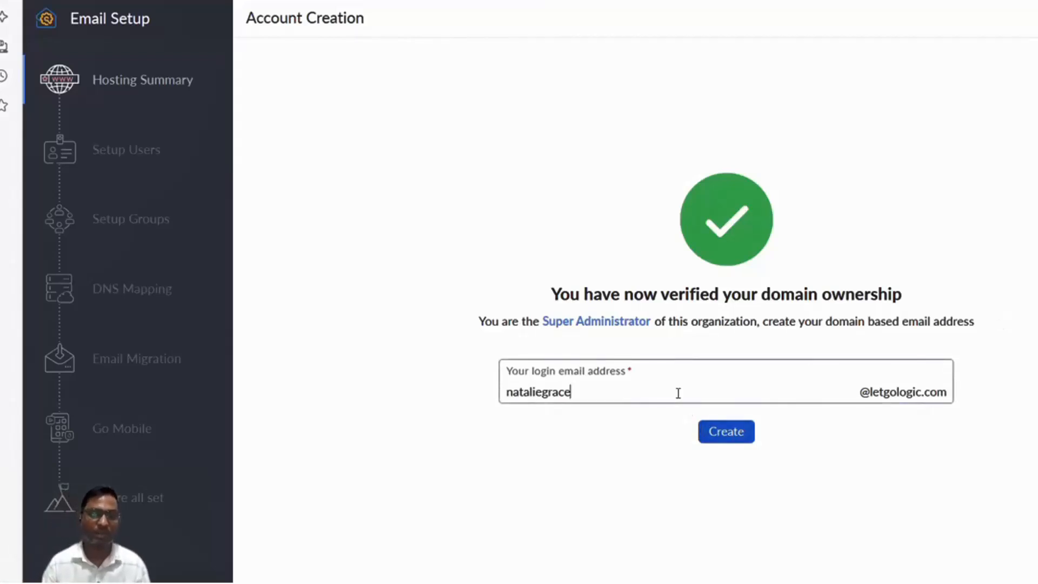
{"action": "key", "text": "BackSpace"}
{"action": "key", "text": "BackSpace"}
{"action": "key", "text": "BackSpace"}
{"action": "key", "text": "BackSpace"}
{"action": "key", "text": "BackSpace"}
{"action": "key", "text": "BackSpace"}
{"action": "key", "text": "BackSpace"}
{"action": "key", "text": "BackSpace"}
{"action": "key", "text": "BackSpace"}
{"action": "key", "text": "BackSpace"}
{"action": "key", "text": "BackSpace"}
{"action": "key", "text": "BackSpace"}
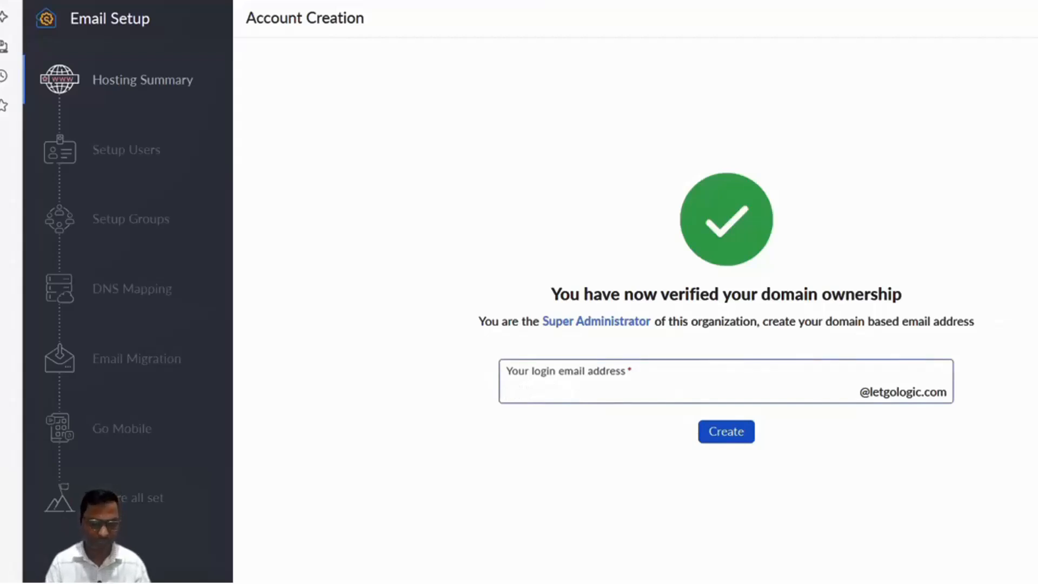
{"action": "type", "text": "am"}
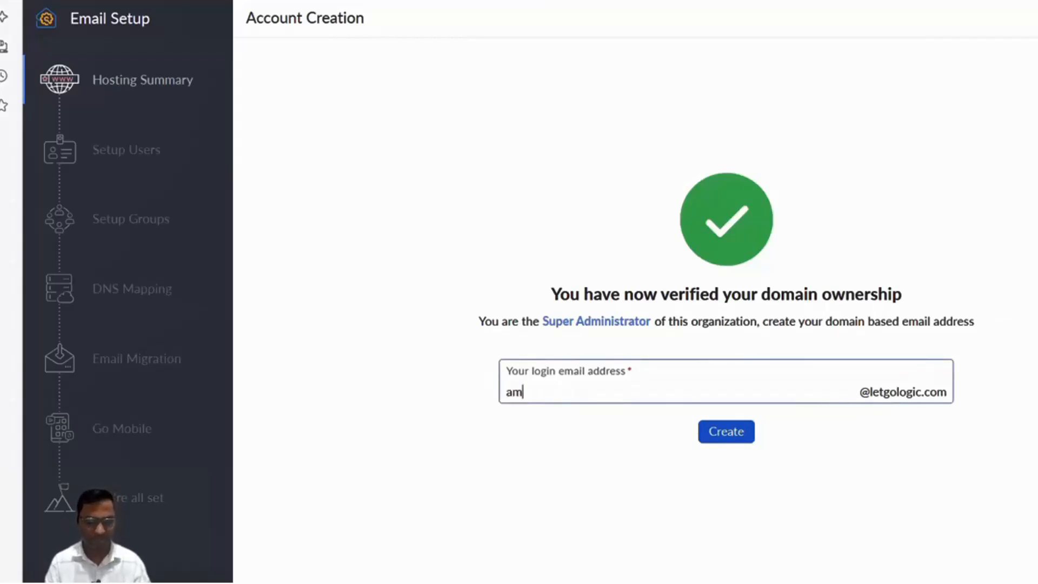
{"action": "type", "text": "din"}
{"action": "key", "text": "BackSpace"}
{"action": "key", "text": "BackSpace"}
{"action": "key", "text": "BackSpace"}
{"action": "key", "text": "BackSpace"}
{"action": "key", "text": "BackSpace"}
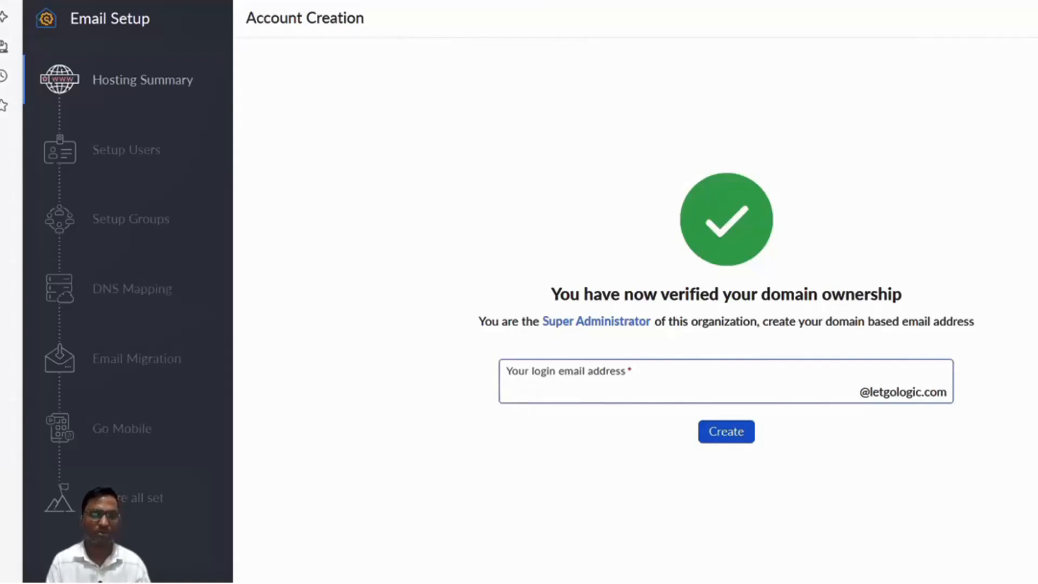
{"action": "type", "text": "a"}
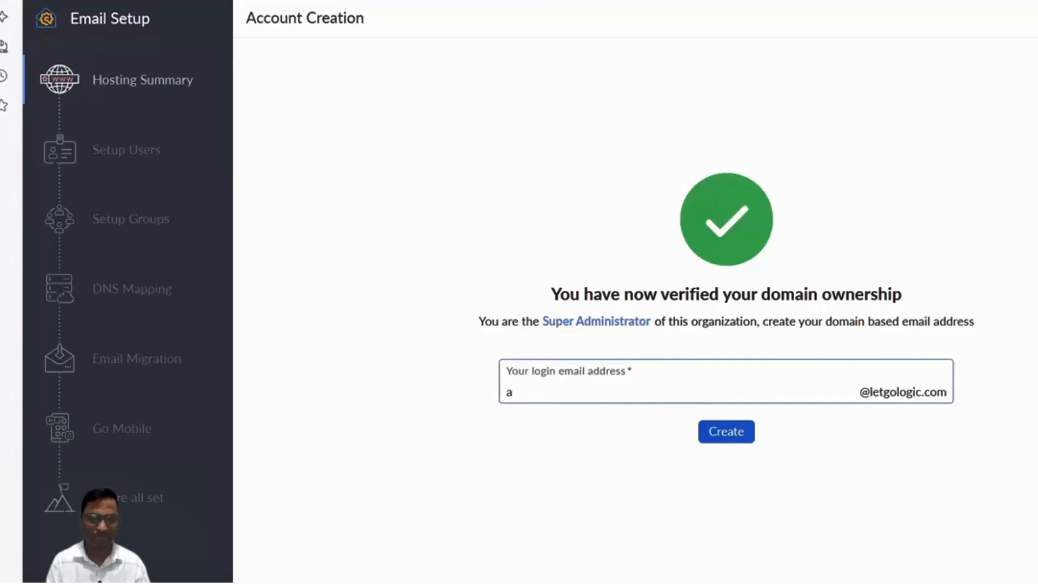
{"action": "type", "text": "dmin"}
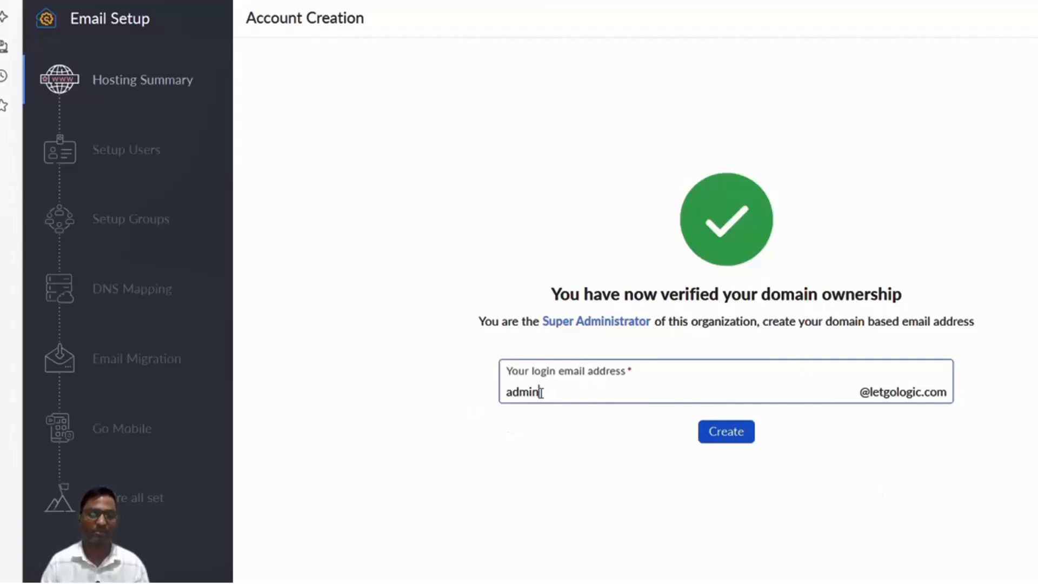
{"action": "left_click", "coordinate": [726, 434]}
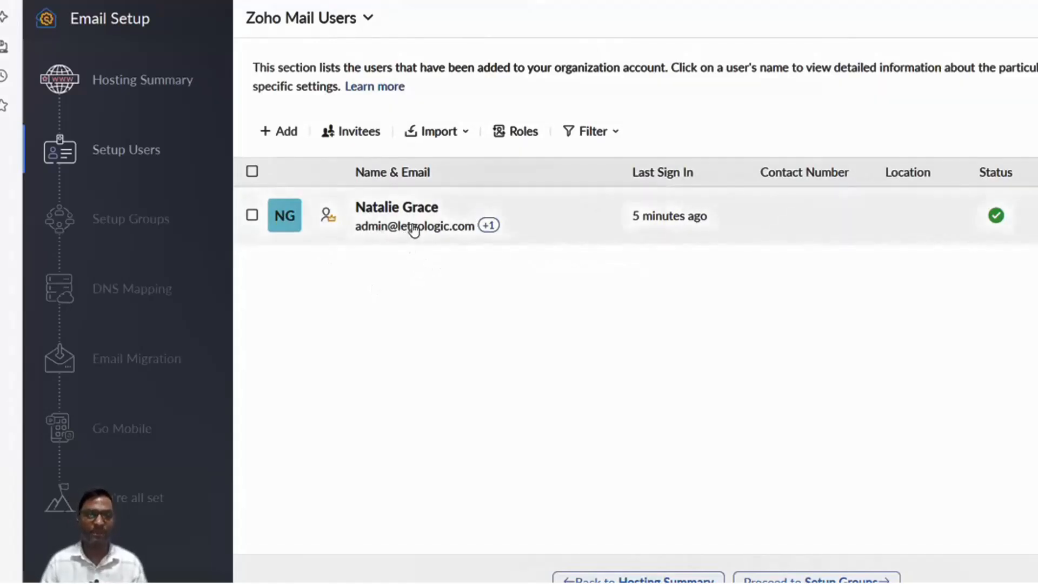
Start adding a new user, replacing the autofilled username with a custom one before the password.
{"action": "left_click", "coordinate": [284, 138]}
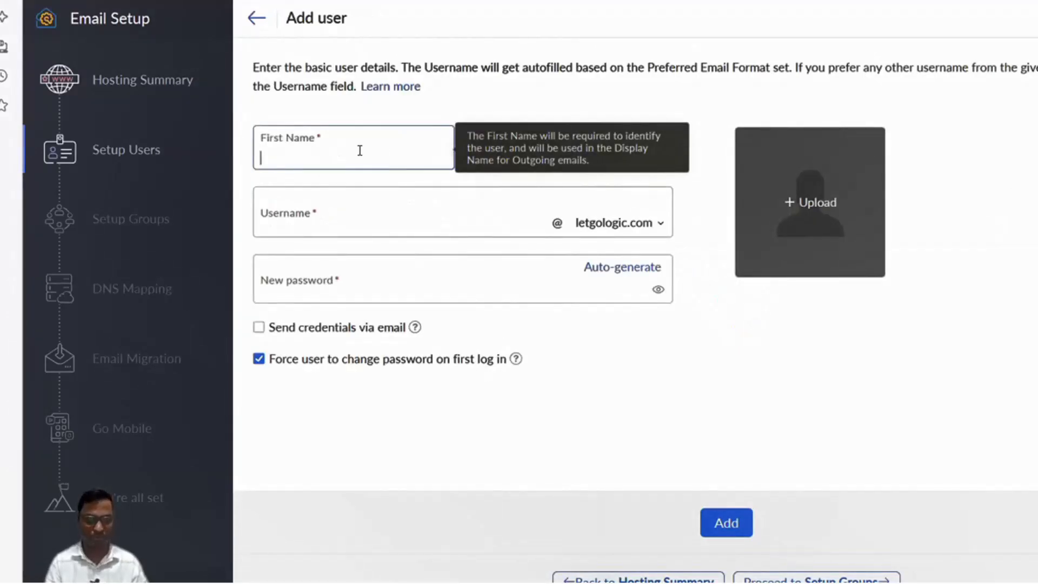
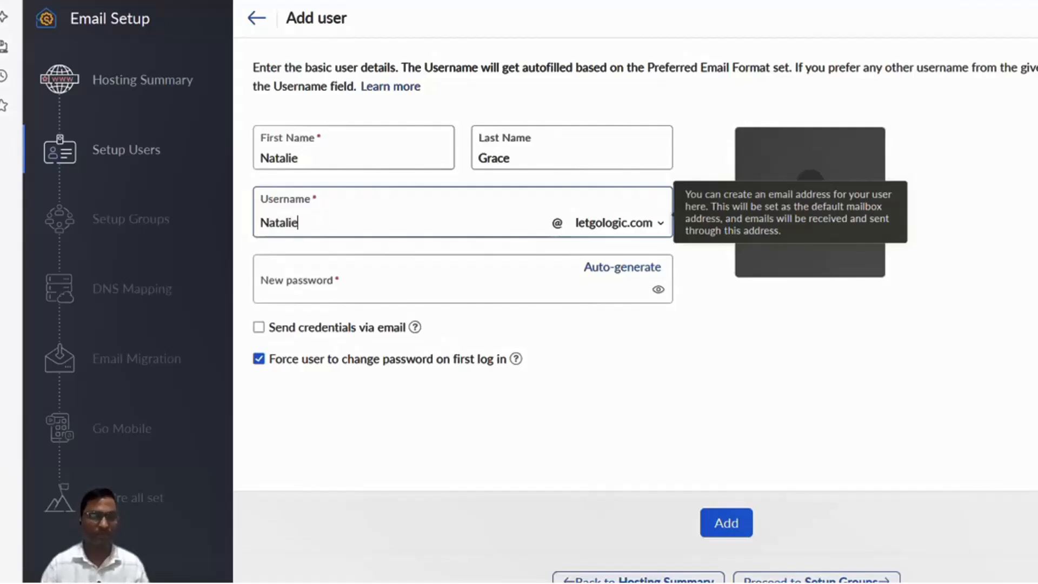
{"action": "left_click", "coordinate": [392, 278]}
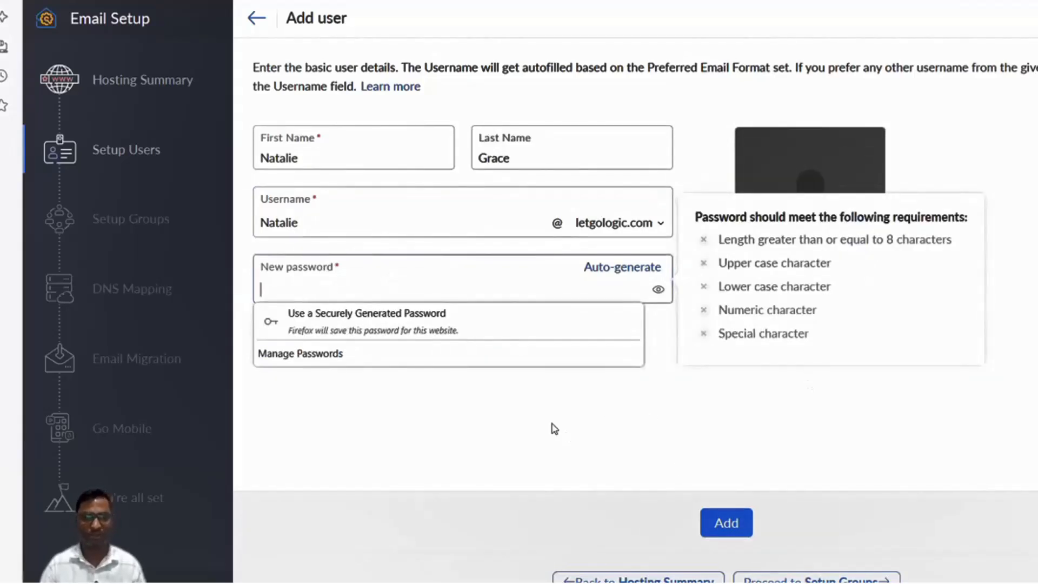
{"action": "mouse_move", "coordinate": [861, 583]}
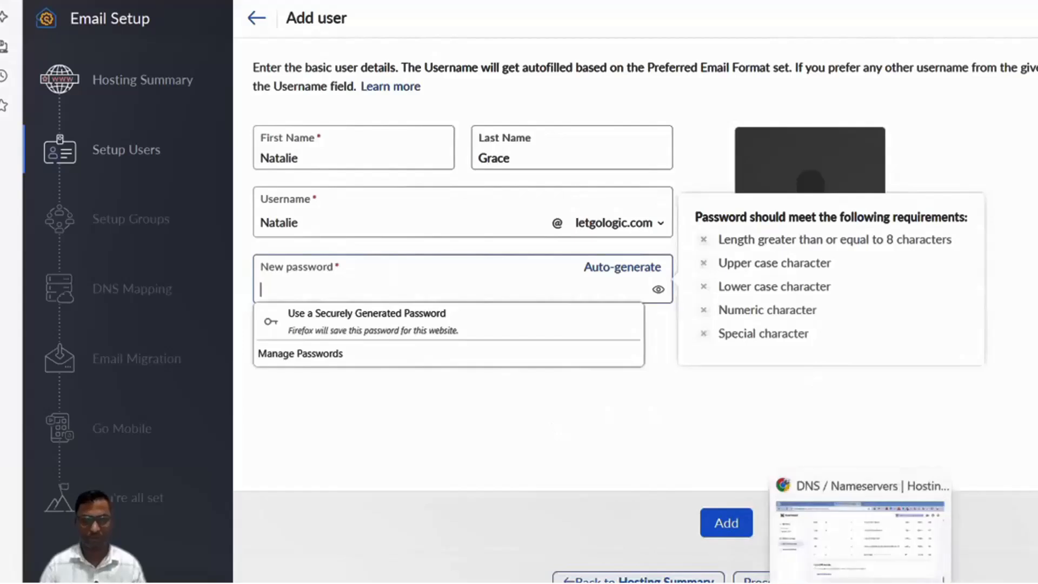
{"action": "left_click", "coordinate": [861, 536]}
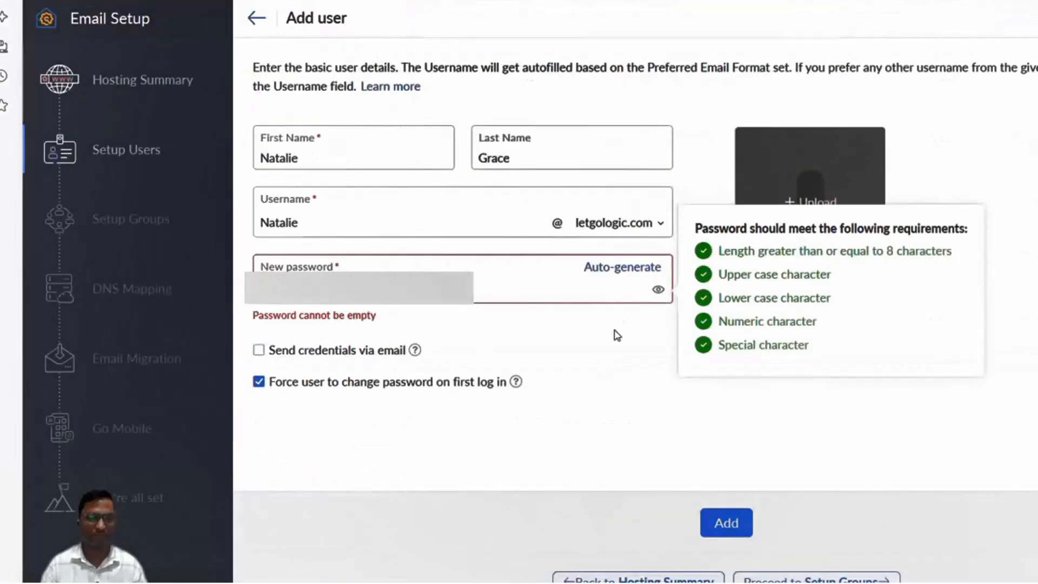
{"action": "left_click", "coordinate": [653, 355]}
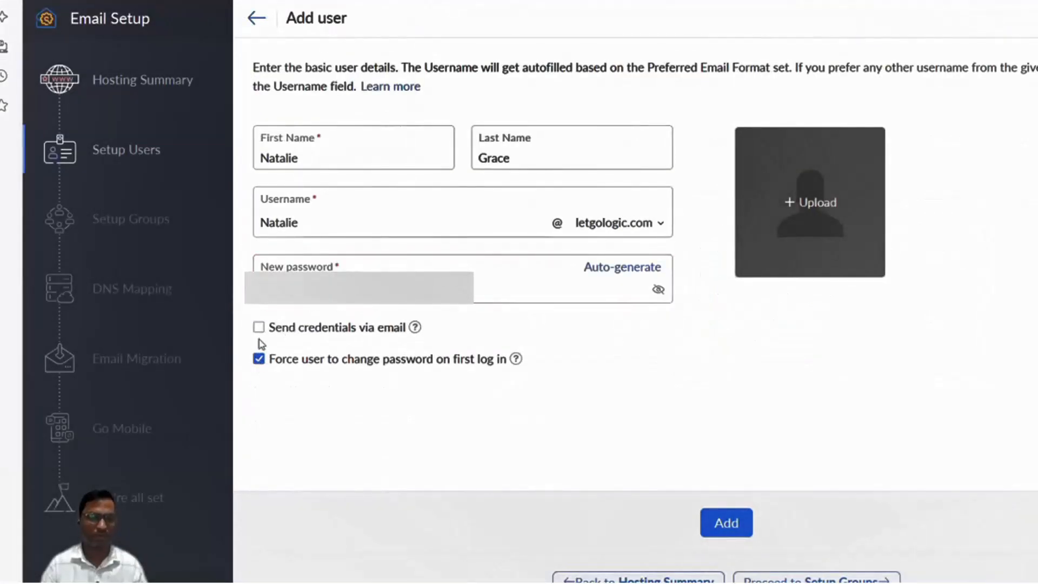
Add the second user without forced first-login password change and without emailing credentials.
{"action": "left_click", "coordinate": [259, 359]}
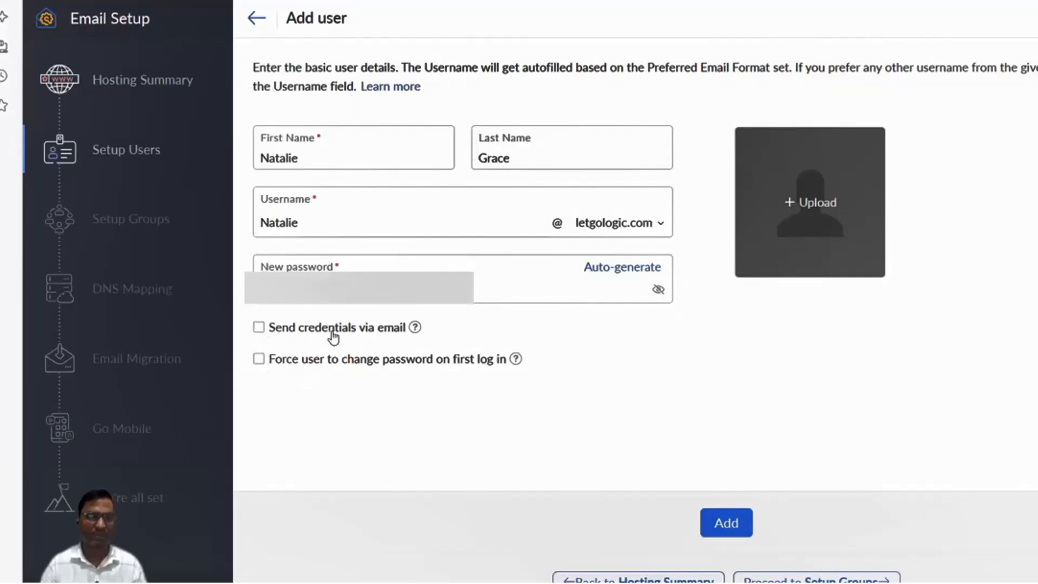
{"action": "left_click", "coordinate": [307, 336]}
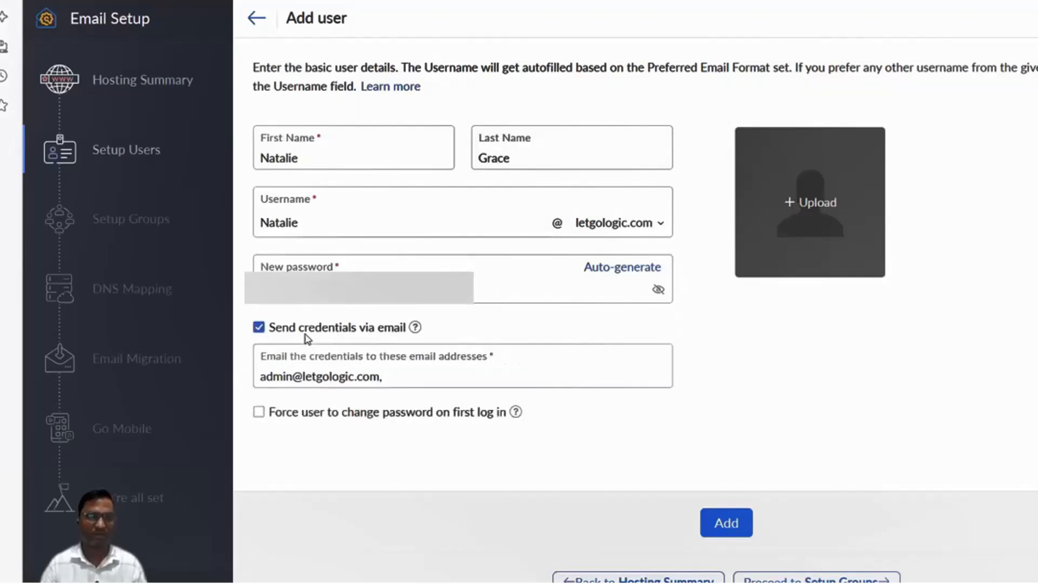
{"action": "left_click", "coordinate": [259, 329]}
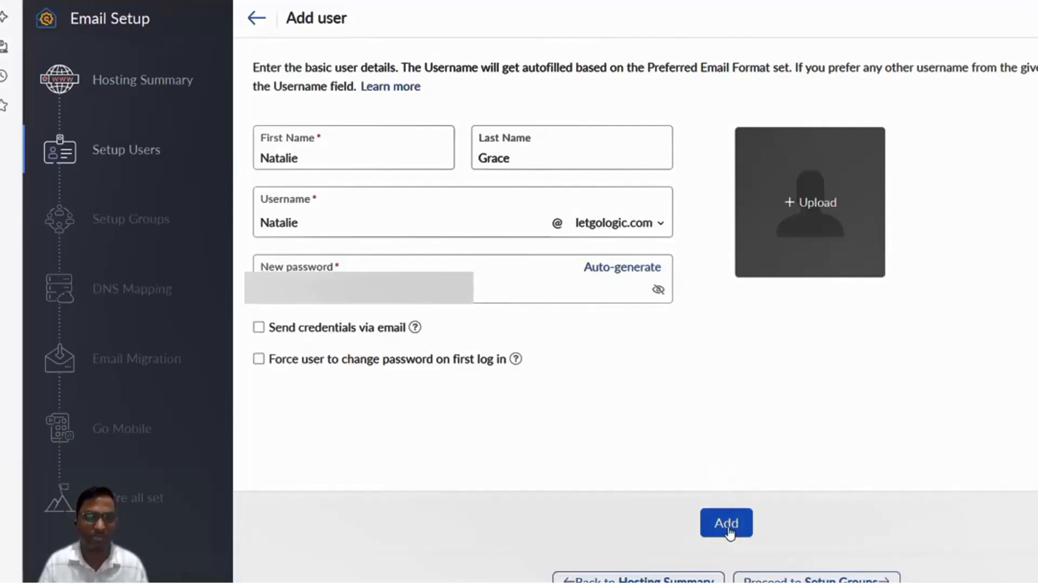
{"action": "mouse_move", "coordinate": [850, 225]}
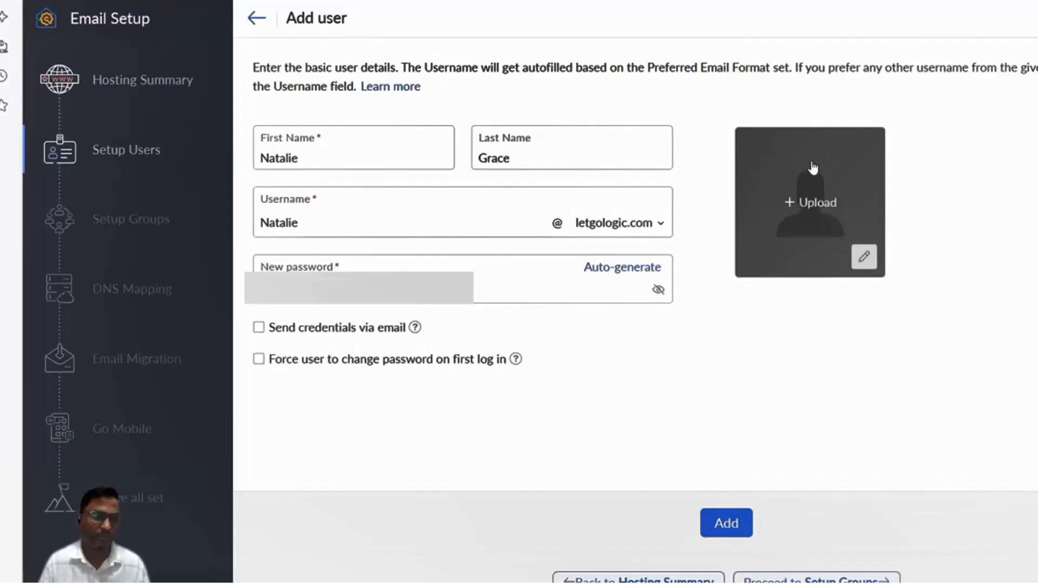
{"action": "left_click", "coordinate": [723, 524]}
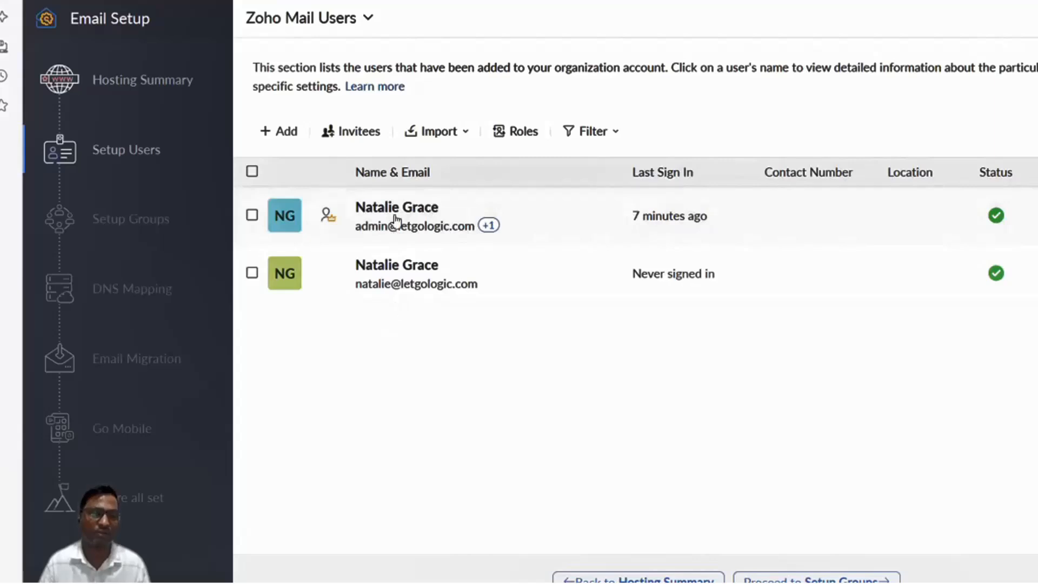
Start a new user, enter the person's first and last name, and set username 'support'.
{"action": "left_click", "coordinate": [276, 132]}
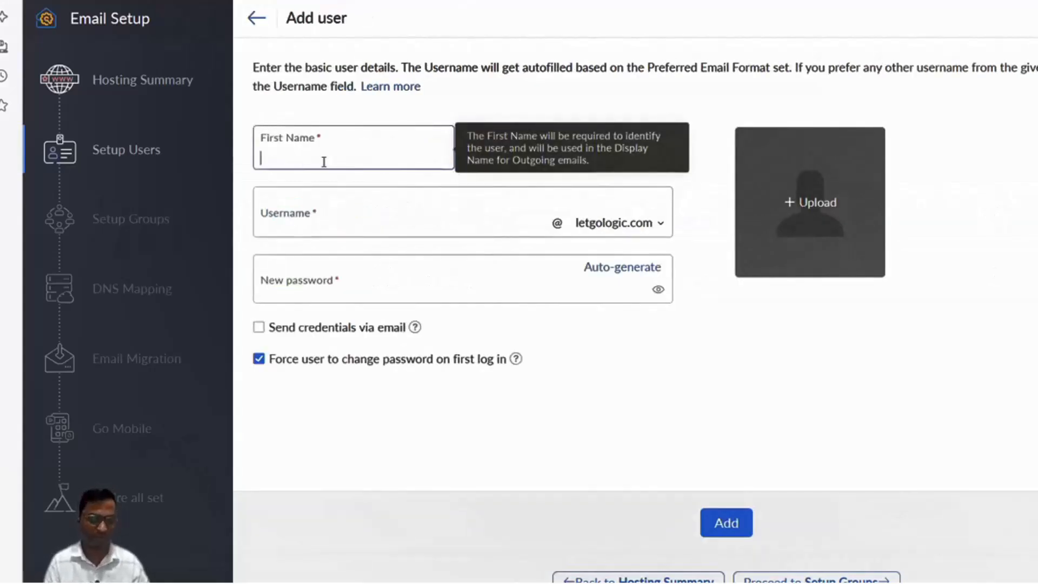
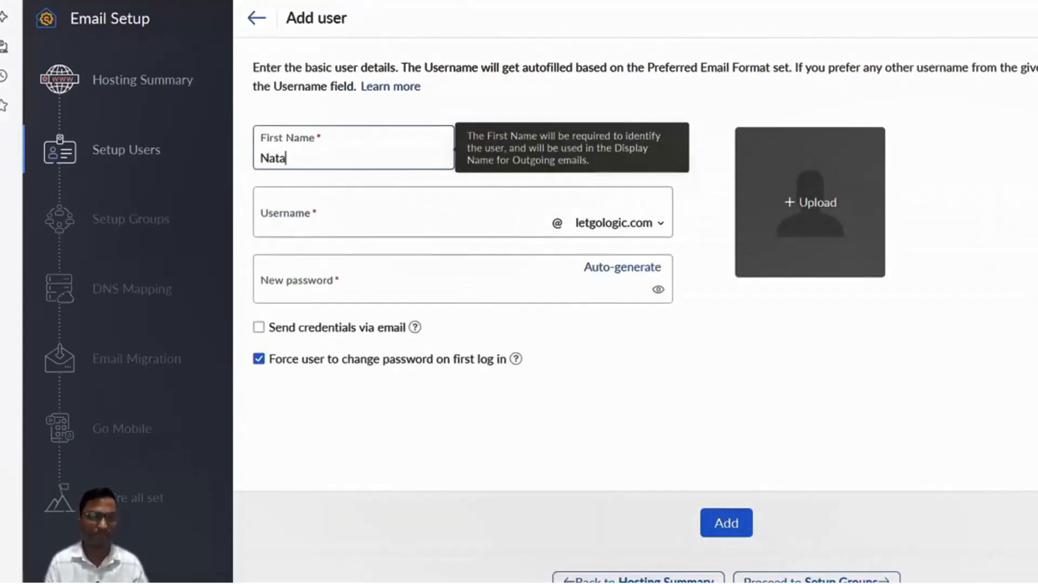
{"action": "key", "text": "Tab"}
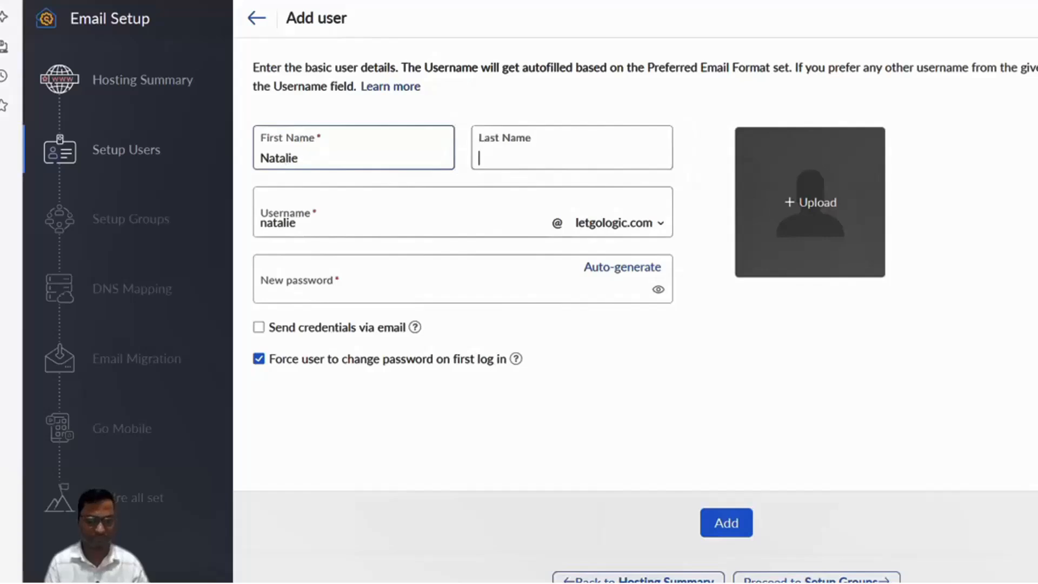
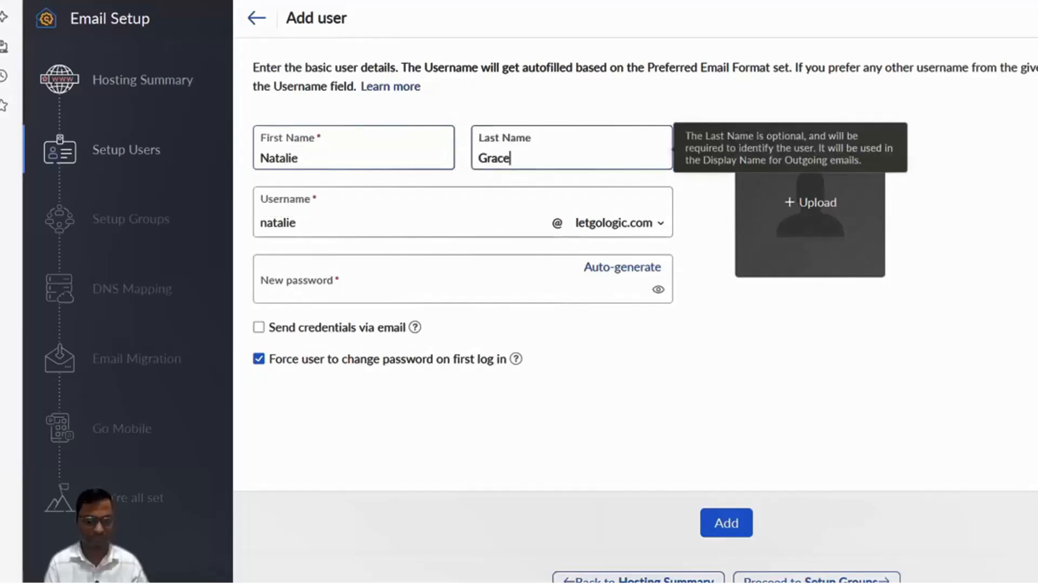
{"action": "key", "text": "Tab"}
{"action": "type", "text": "Su"}
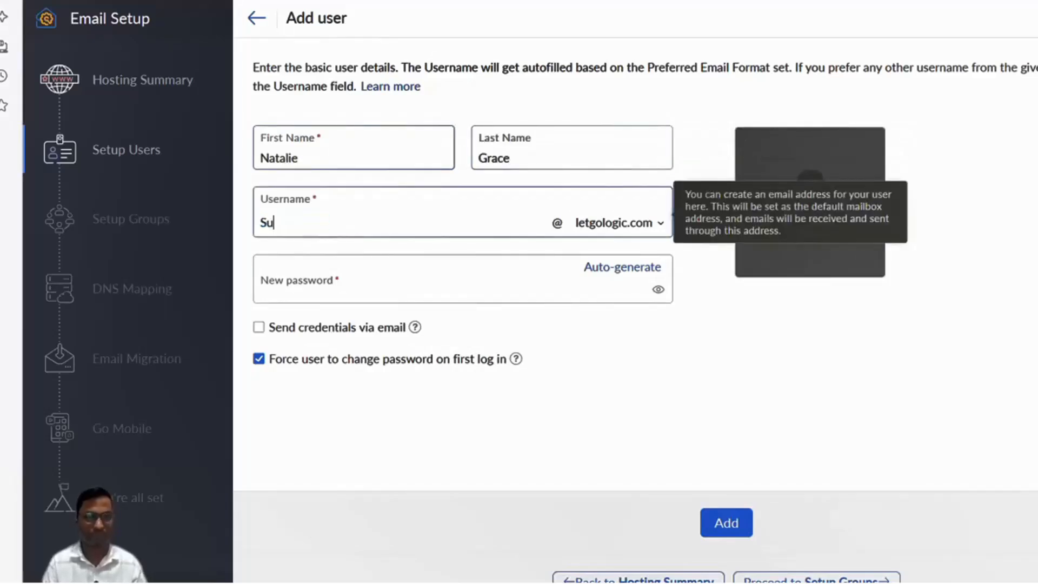
{"action": "type", "text": "pport"}
{"action": "key", "text": "ctrl+a"}
{"action": "key", "text": "BackSpace"}
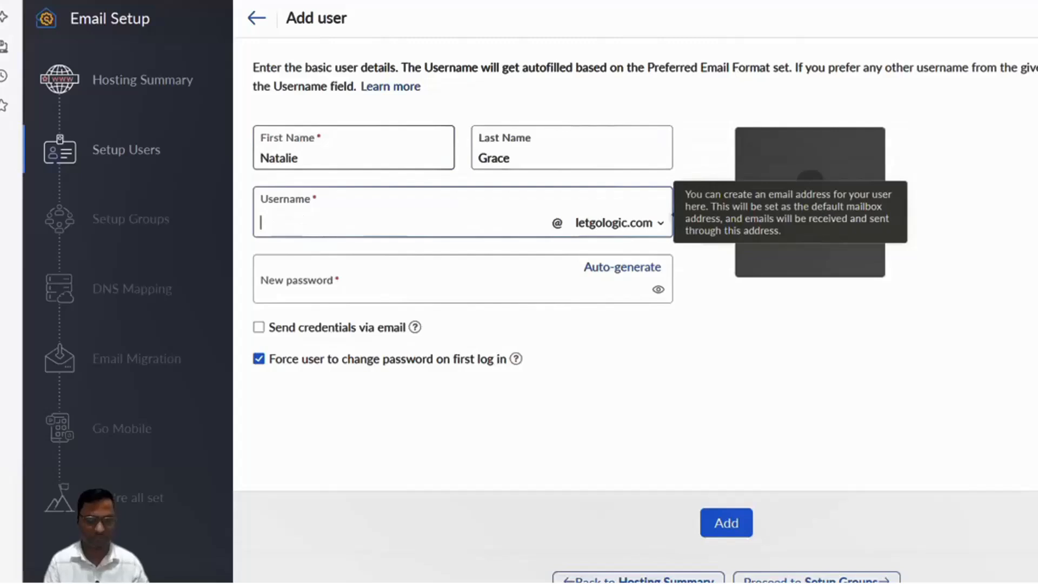
{"action": "type", "text": "support"}
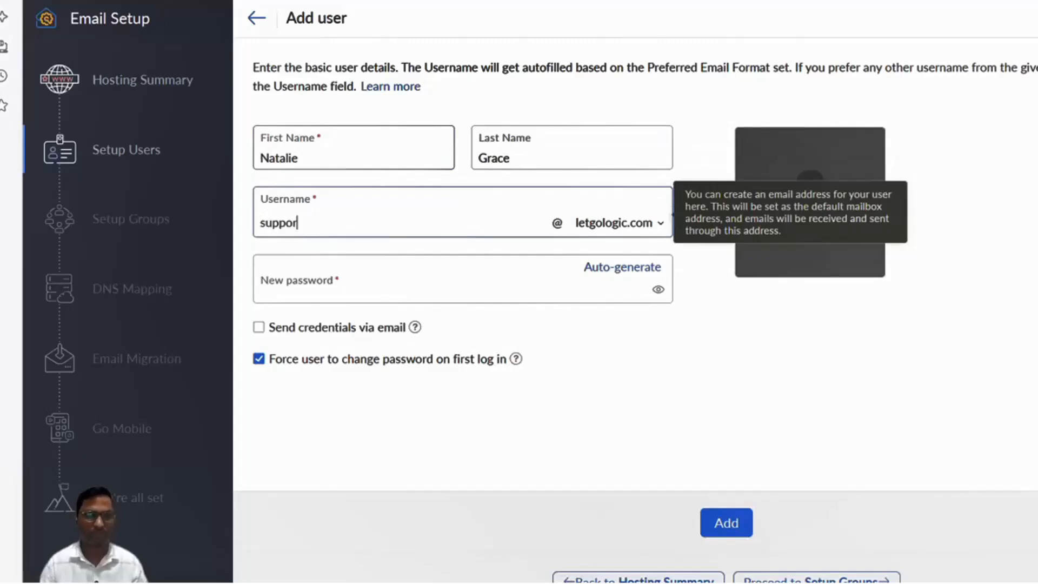
Use the suggested strong password, turn off forced password change, and create the user.
{"action": "left_click", "coordinate": [386, 288]}
{"action": "left_click", "coordinate": [598, 336]}
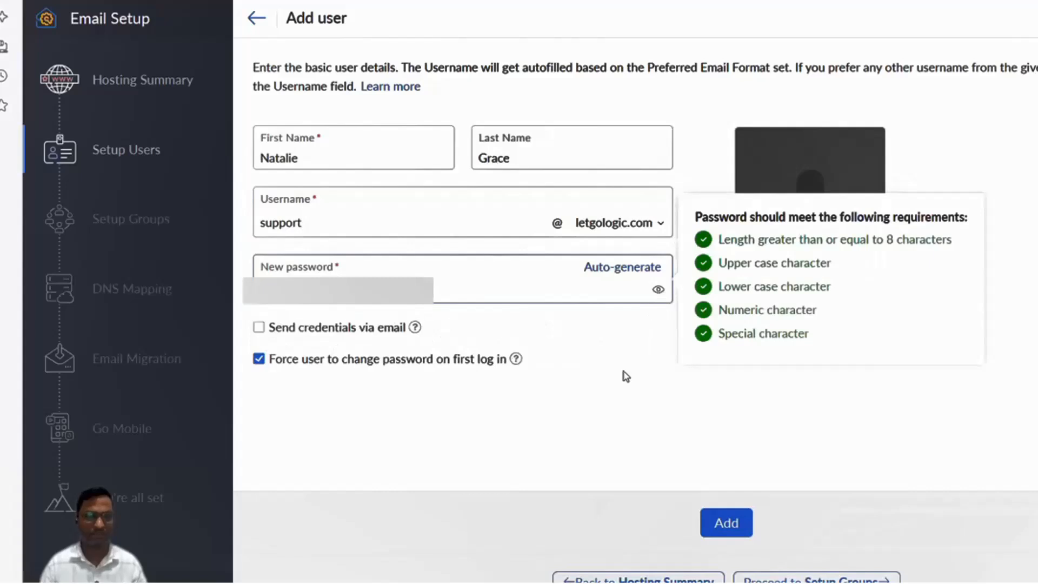
{"action": "left_click", "coordinate": [258, 359]}
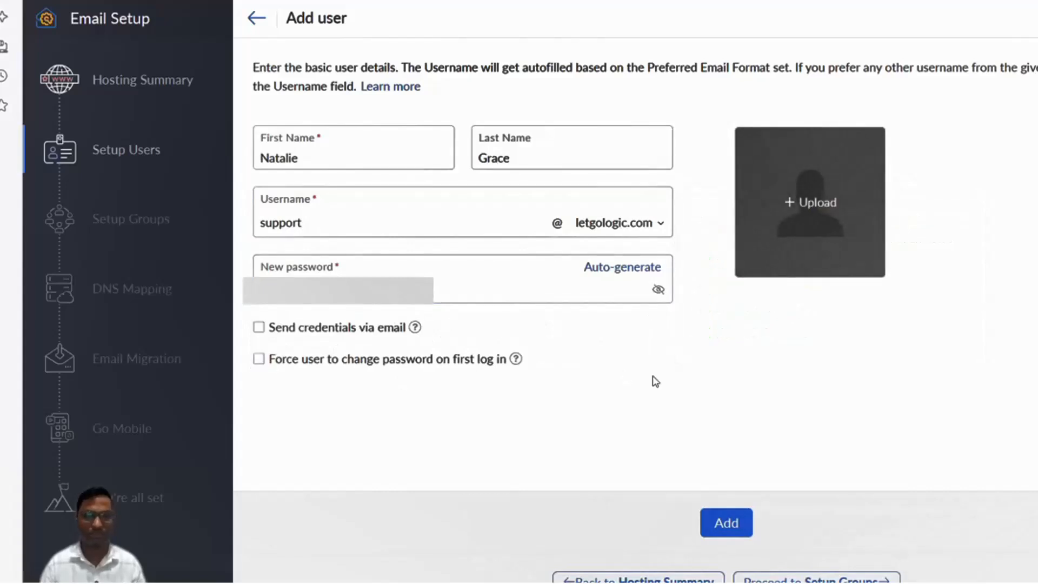
{"action": "left_click", "coordinate": [725, 530]}
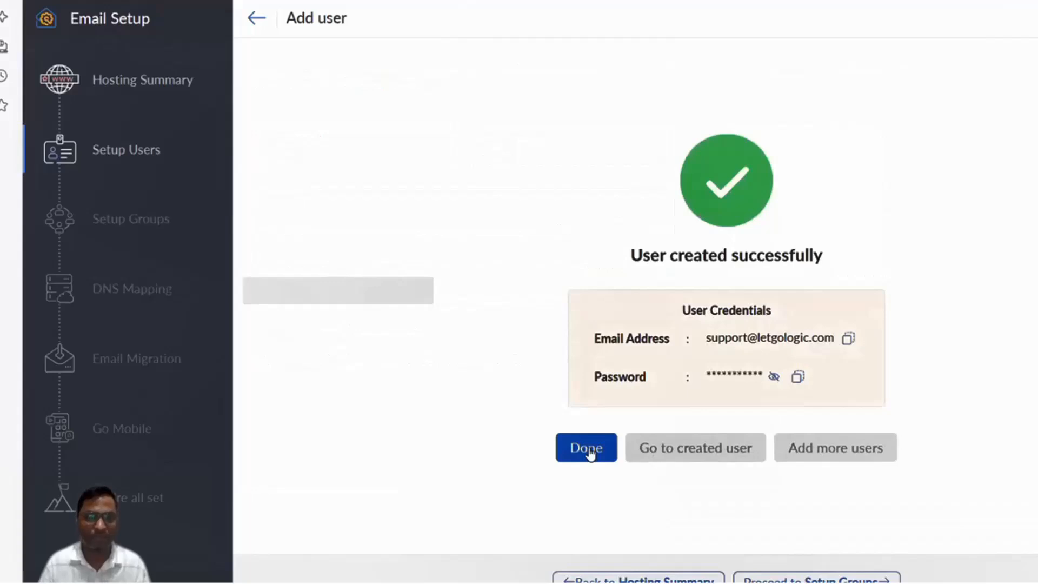
Close the success panel, leaving three users listed, and continue to Setup Groups.
{"action": "left_click", "coordinate": [591, 453]}
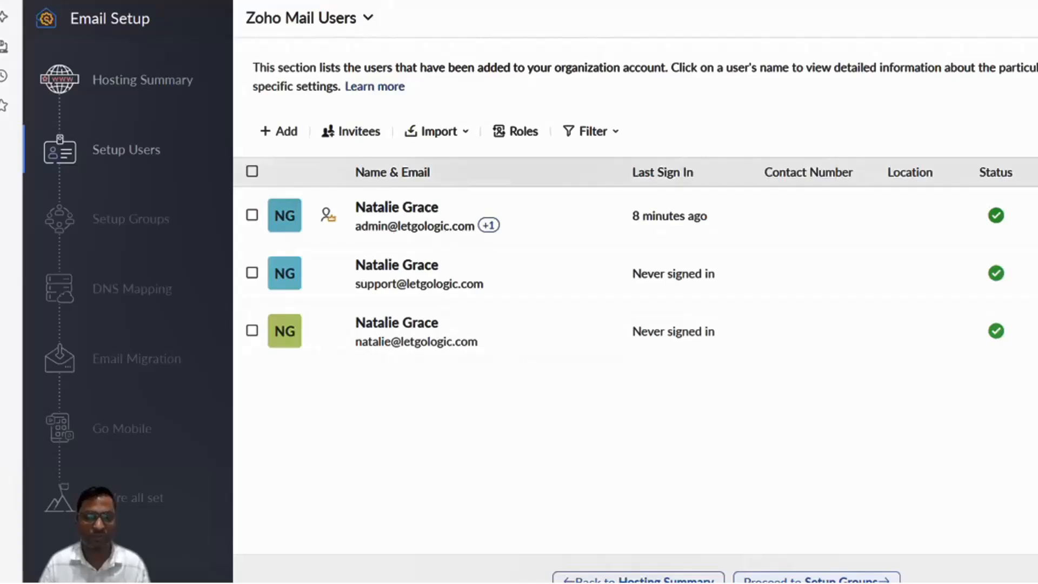
{"action": "left_click", "coordinate": [817, 580]}
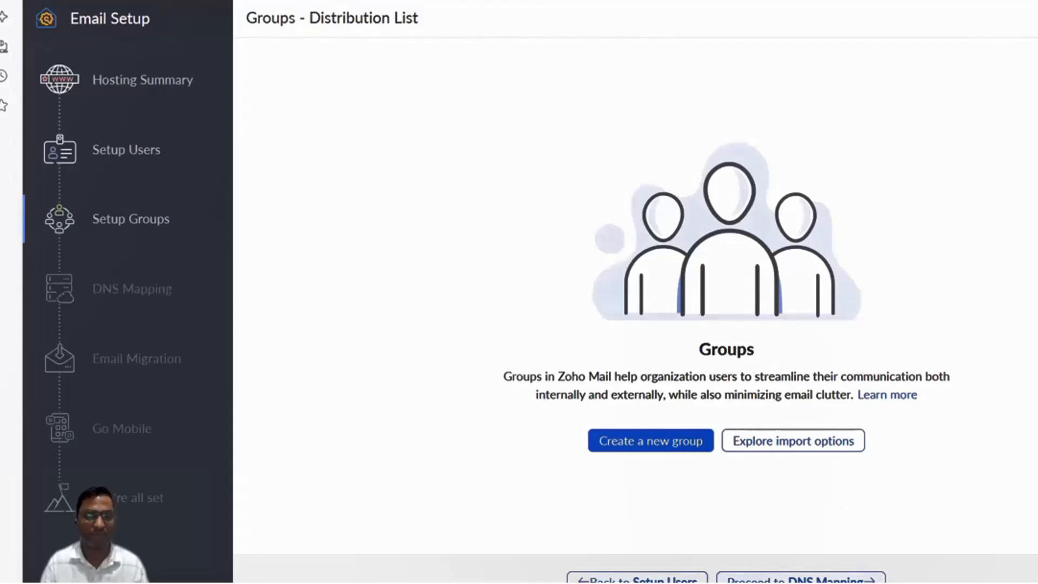
Skip groups and bring up the DNS Mapping table of MX, SPF and DKIM records.
{"action": "left_click", "coordinate": [801, 580]}
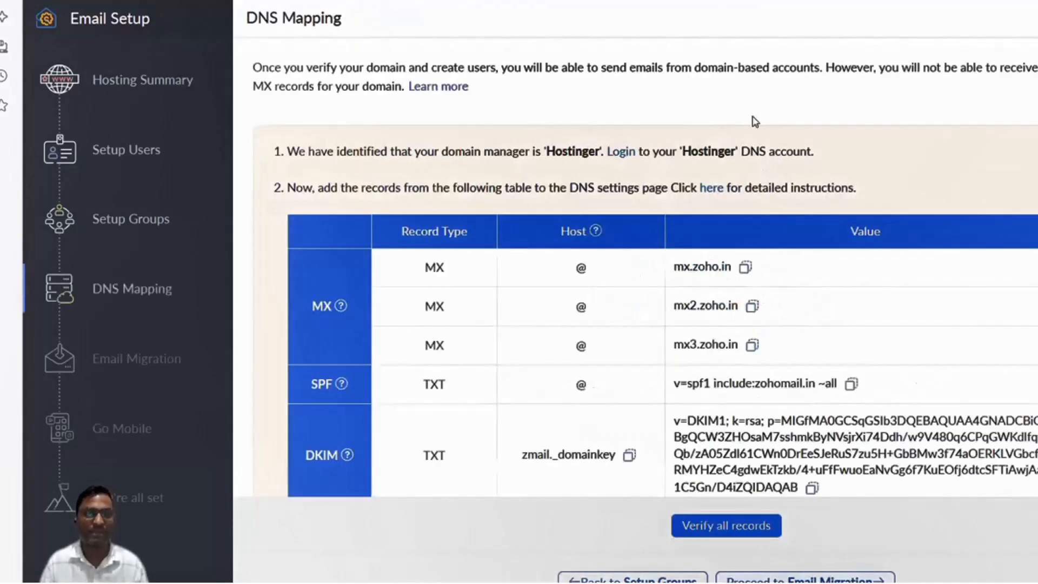
{"action": "scroll", "coordinate": [738, 178], "scroll_direction": "down", "scroll_amount": 2}
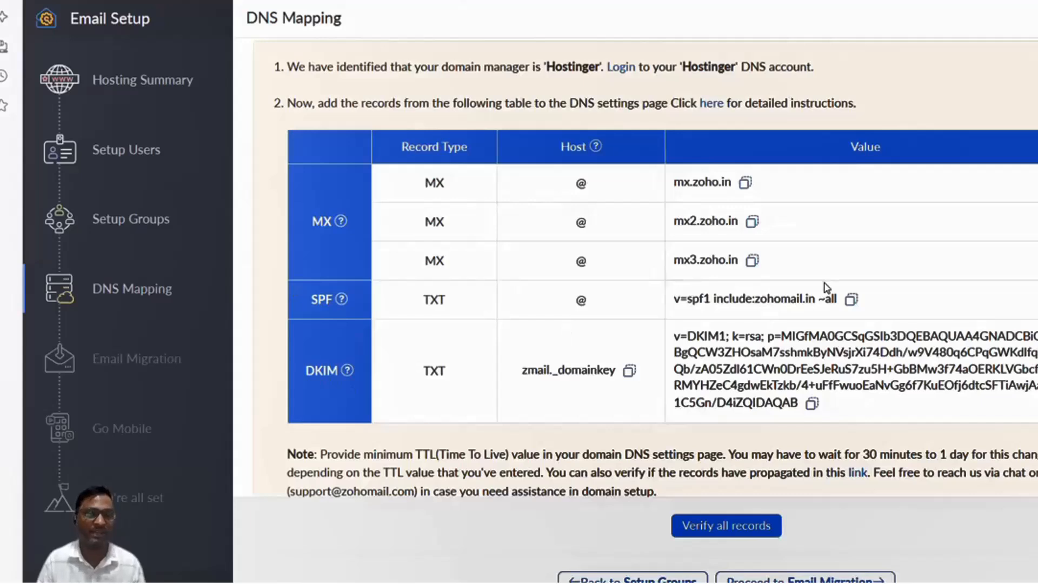
Add a Hostinger MX record at @ with mail server mx.zoho.in and priority 10.
{"action": "left_click", "coordinate": [747, 183]}
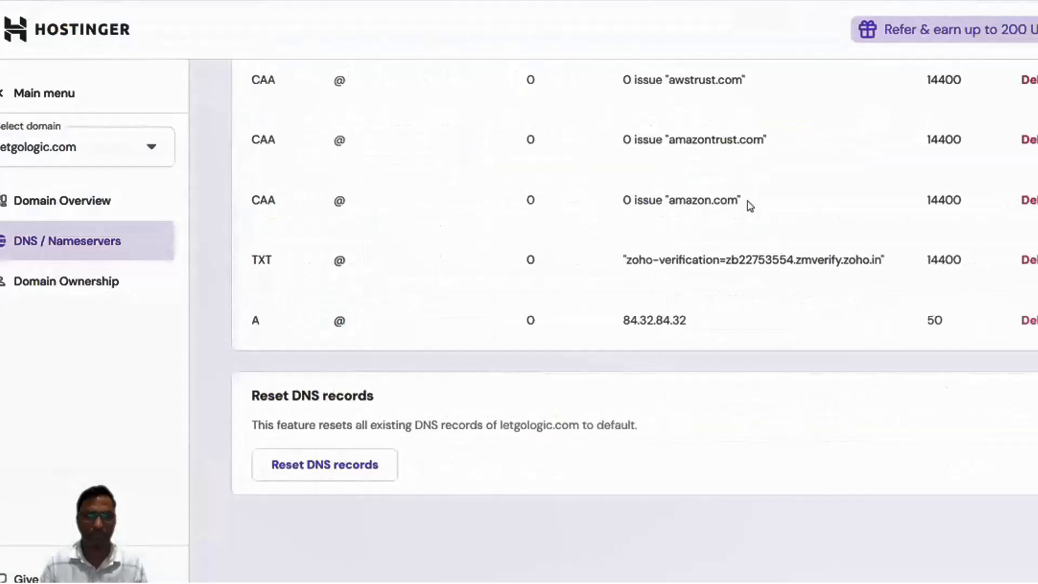
{"action": "scroll", "coordinate": [746, 201], "scroll_direction": "up", "scroll_amount": 5}
{"action": "scroll", "coordinate": [748, 205], "scroll_direction": "up", "scroll_amount": 6}
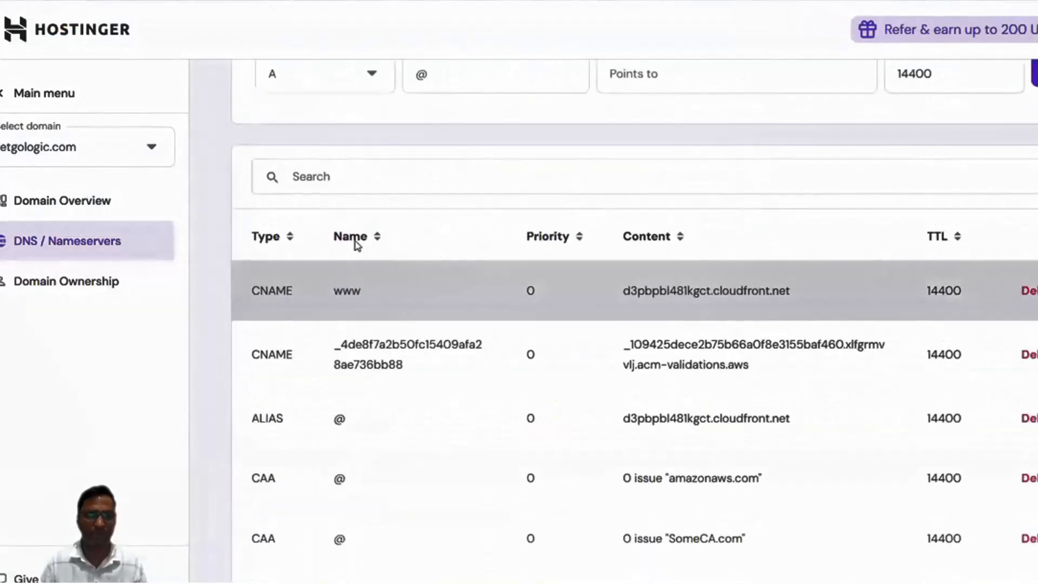
{"action": "scroll", "coordinate": [352, 221], "scroll_direction": "up", "scroll_amount": 2}
{"action": "left_click", "coordinate": [351, 221]}
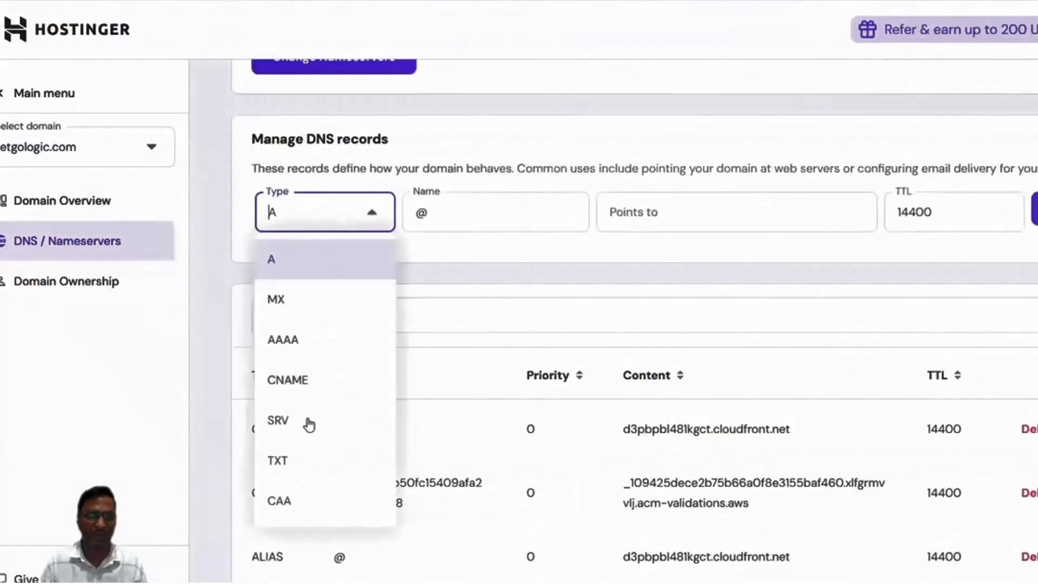
{"action": "left_click", "coordinate": [304, 287]}
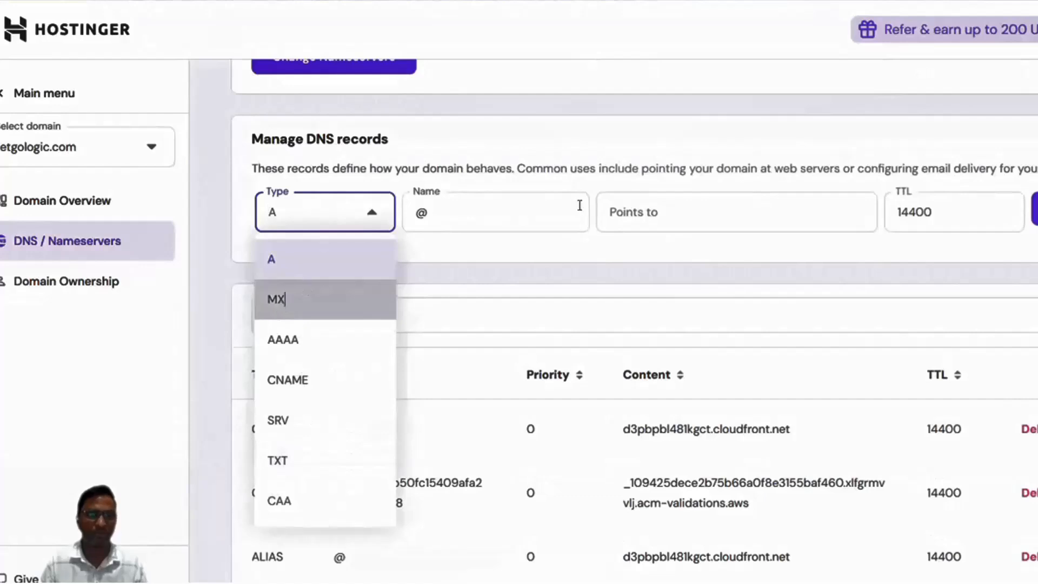
{"action": "left_click", "coordinate": [644, 209]}
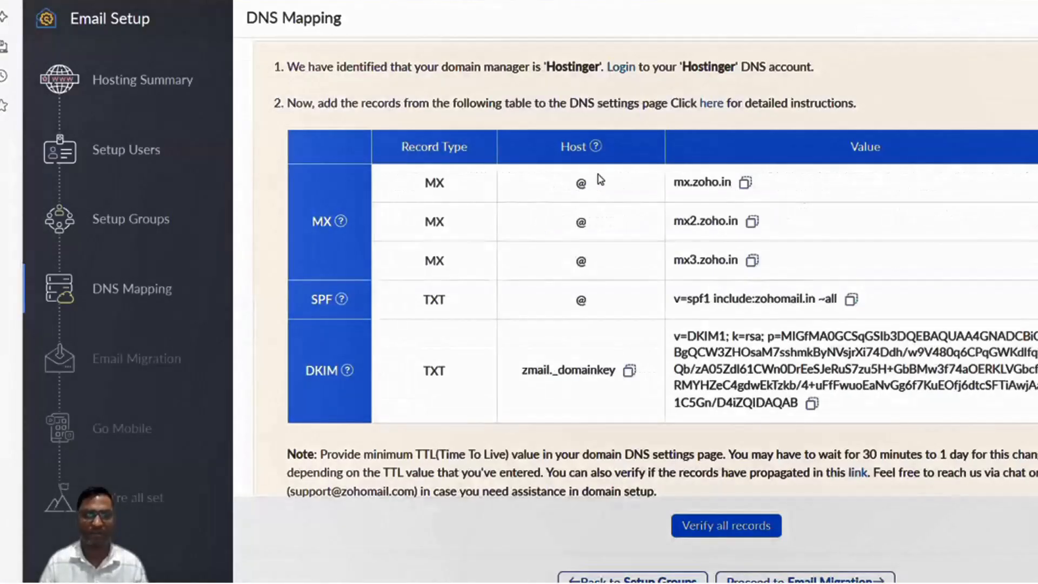
{"action": "left_click", "coordinate": [745, 184]}
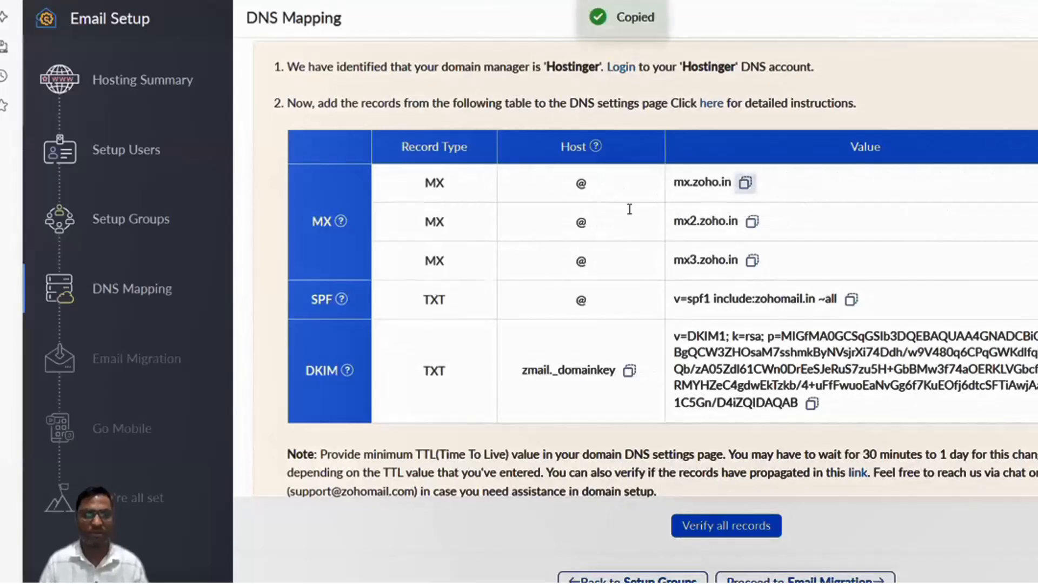
{"action": "key", "text": "ctrl+v"}
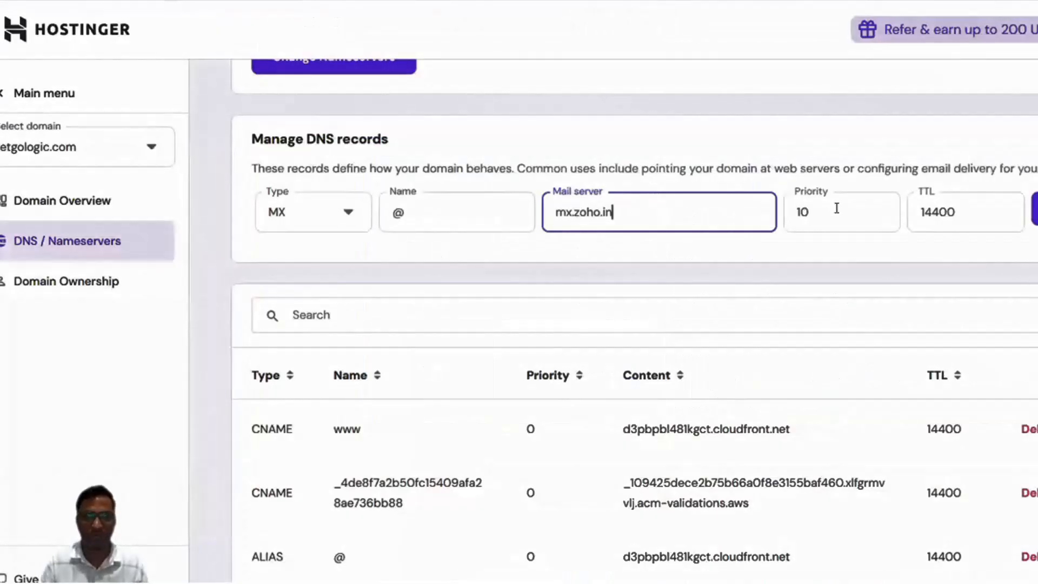
{"action": "left_click", "coordinate": [839, 207]}
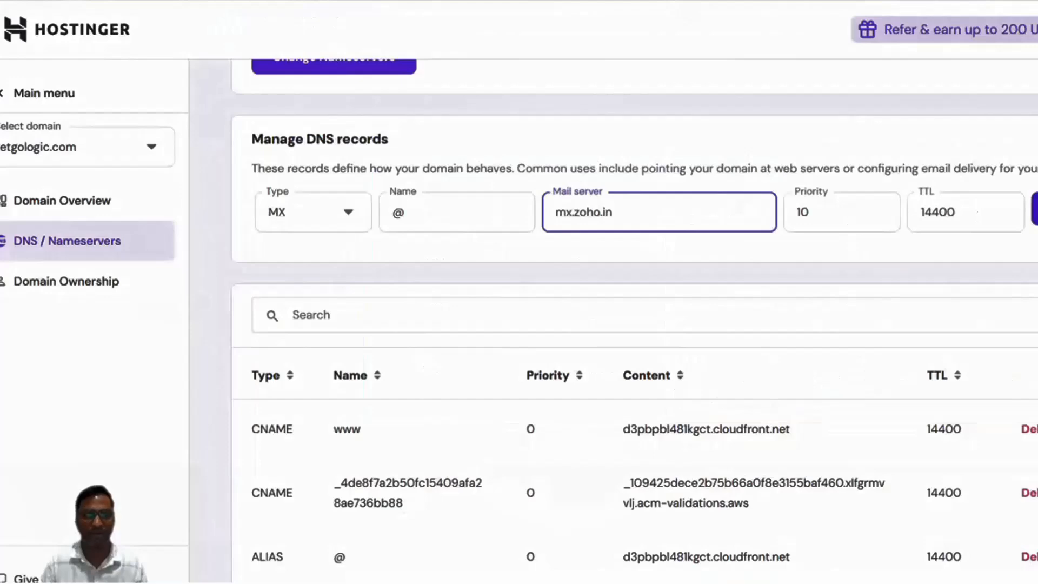
{"action": "key", "text": "Return"}
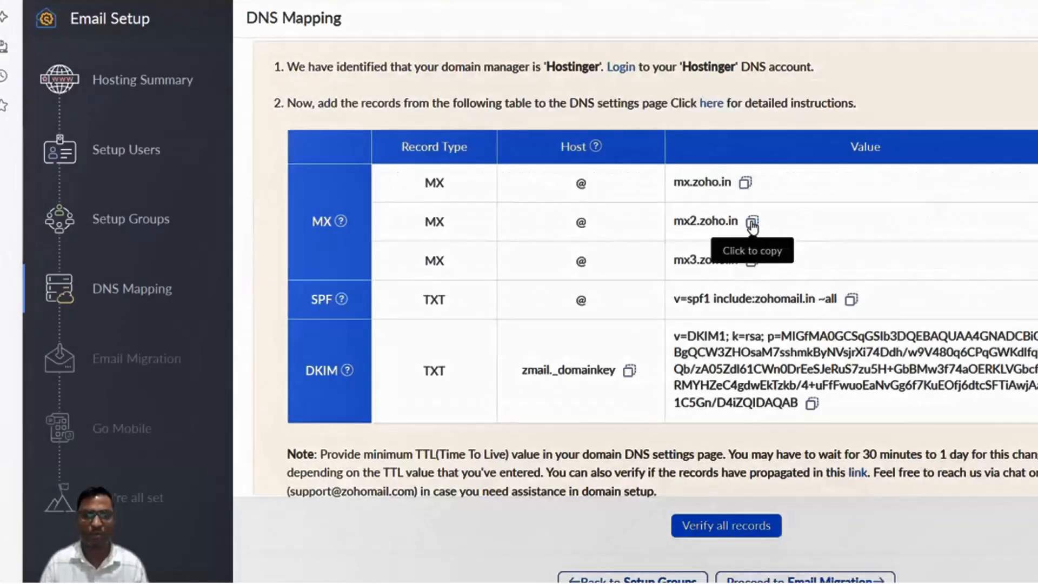
Add an MX record with mail server mx2.zoho.in and priority 20.
{"action": "left_click", "coordinate": [752, 224]}
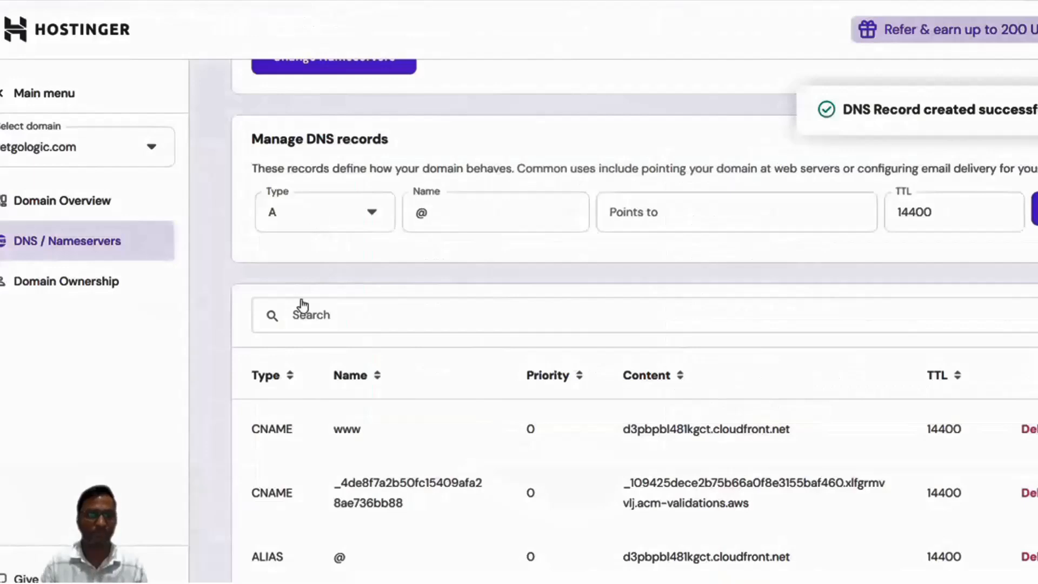
{"action": "left_click", "coordinate": [325, 212]}
{"action": "left_click", "coordinate": [286, 301]}
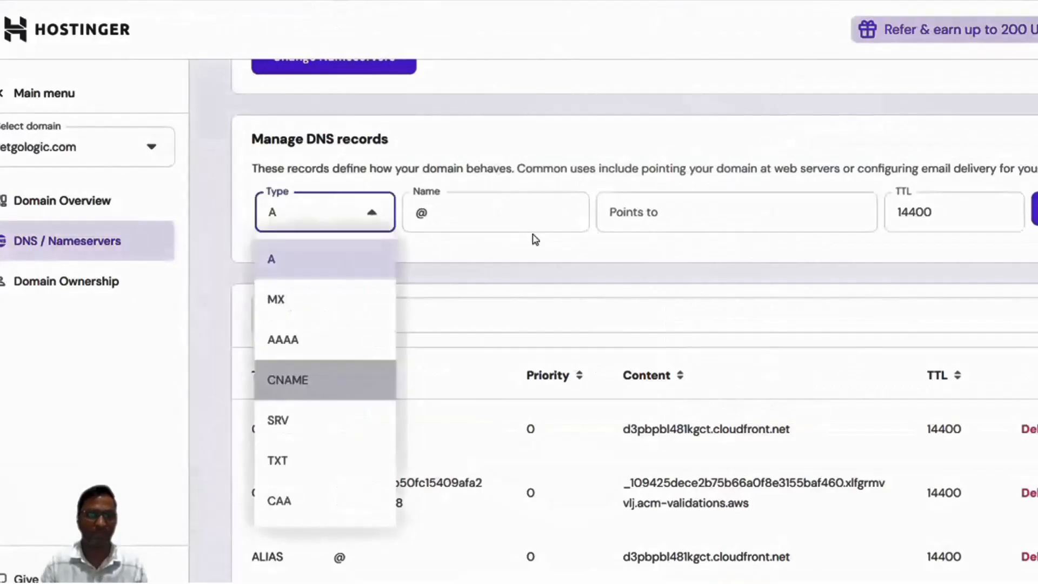
{"action": "left_click", "coordinate": [694, 195]}
{"action": "key", "text": "ctrl+v"}
{"action": "key", "text": "Tab"}
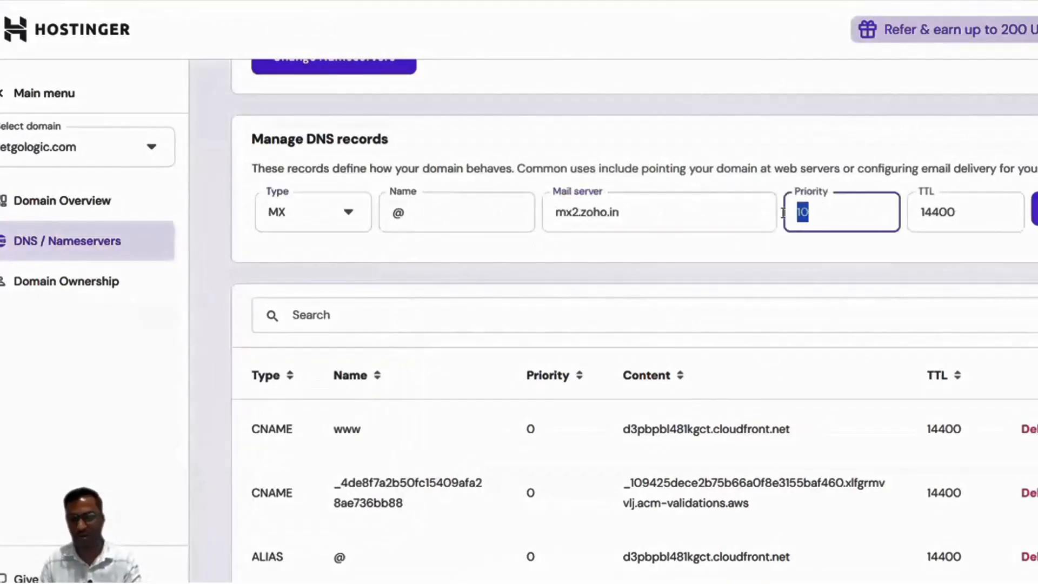
{"action": "type", "text": "20"}
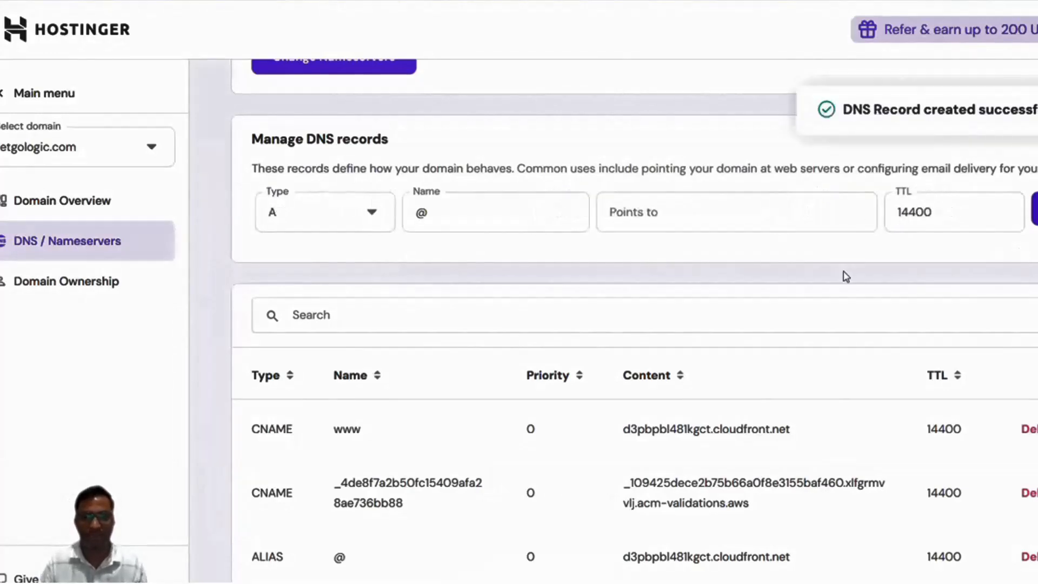
{"action": "key", "text": "alt+Tab"}
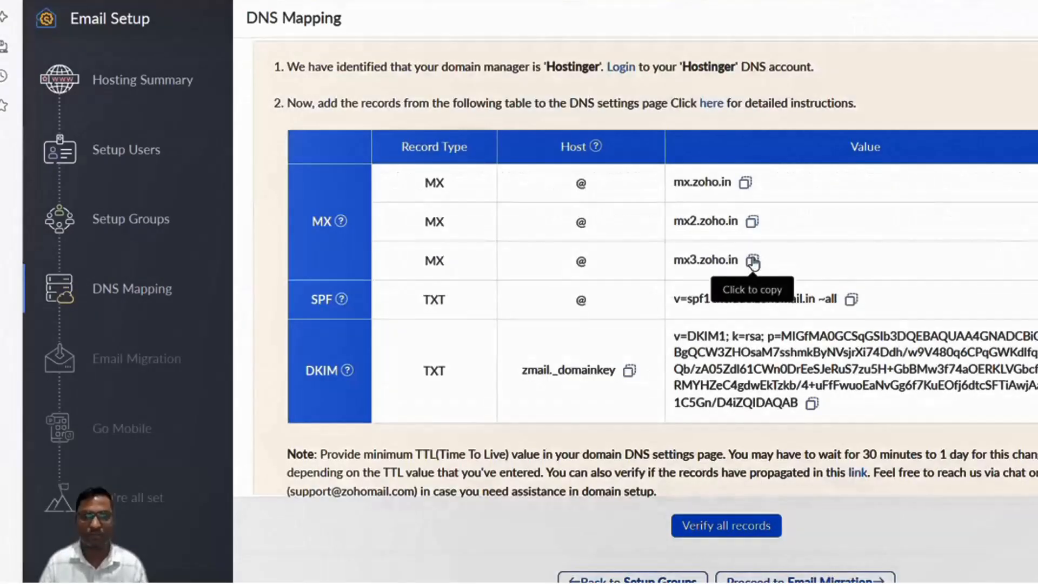
Add an MX record with mail server mx3.zoho.in and priority 50.
{"action": "left_click", "coordinate": [753, 261]}
{"action": "key", "text": "alt+Tab"}
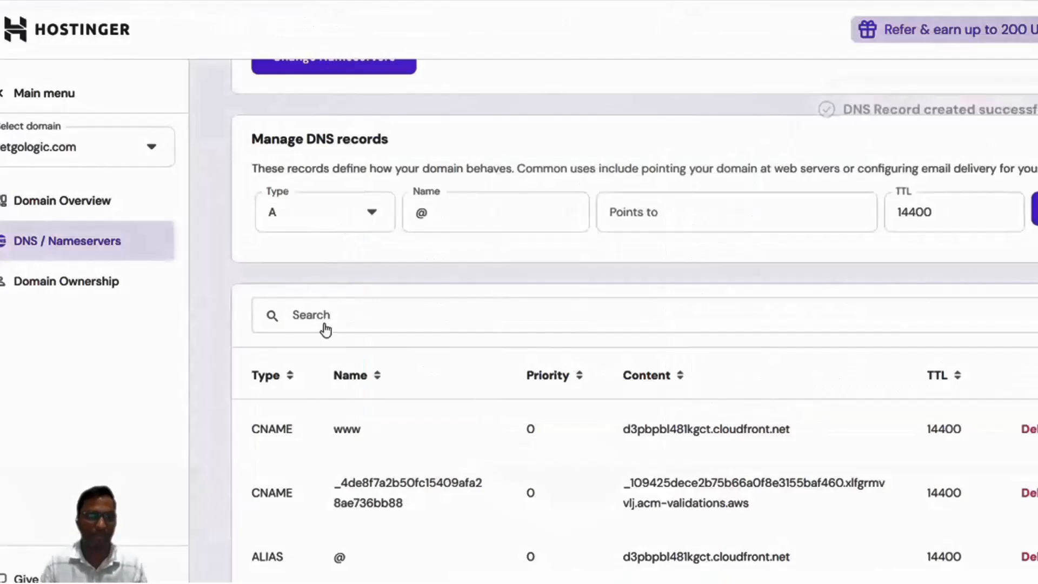
{"action": "key", "text": "Down"}
{"action": "key", "text": "Down"}
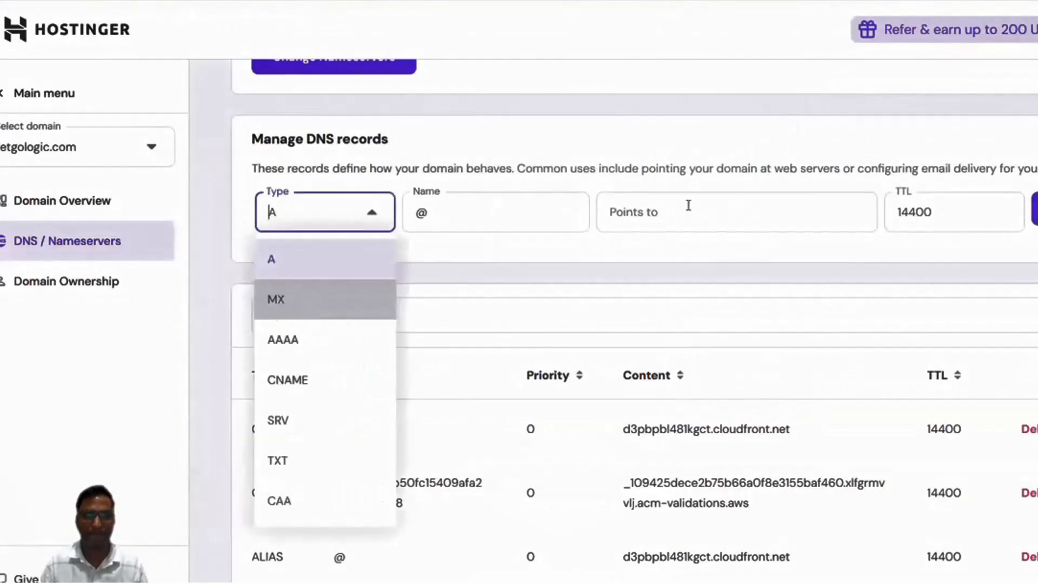
{"action": "key", "text": "Return"}
{"action": "left_click", "coordinate": [689, 206]}
{"action": "key", "text": "ctrl+v"}
{"action": "double_click", "coordinate": [792, 212]}
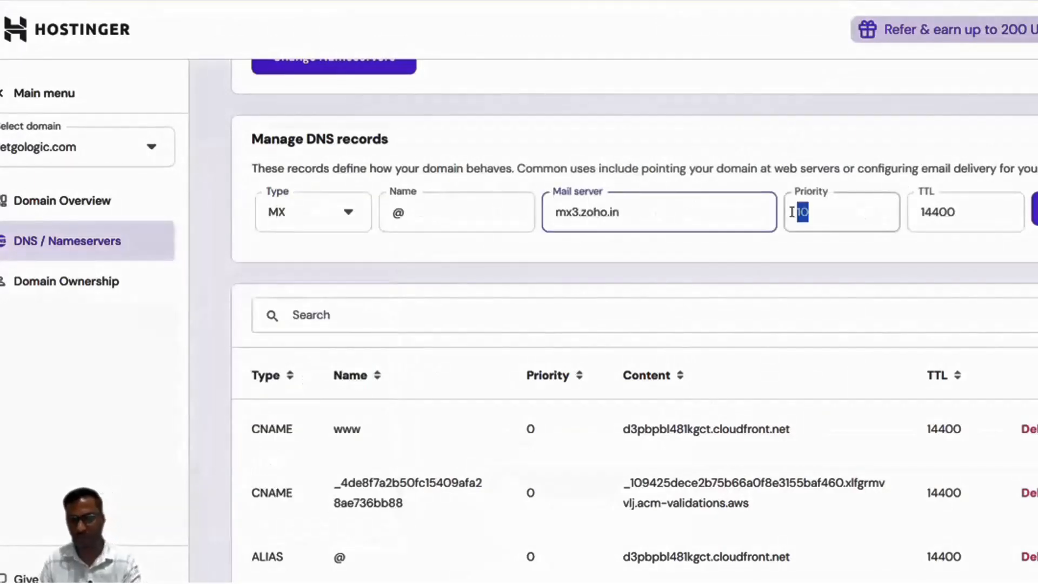
{"action": "type", "text": "50"}
{"action": "left_click", "coordinate": [821, 269]}
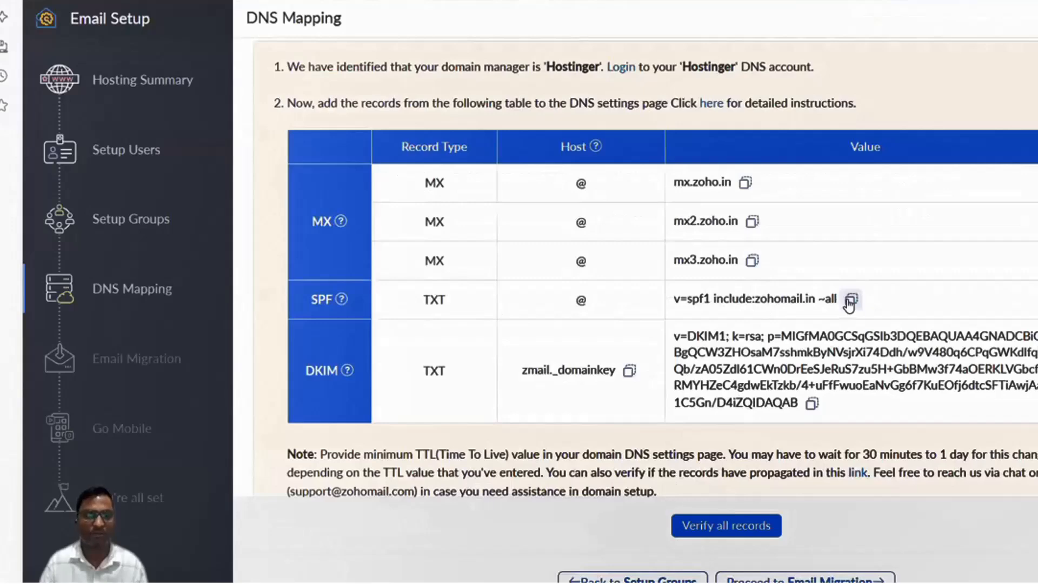
Add a TXT record at @ with the SPF value v=spf1 include:zohomail.in ~all.
{"action": "left_click", "coordinate": [850, 301]}
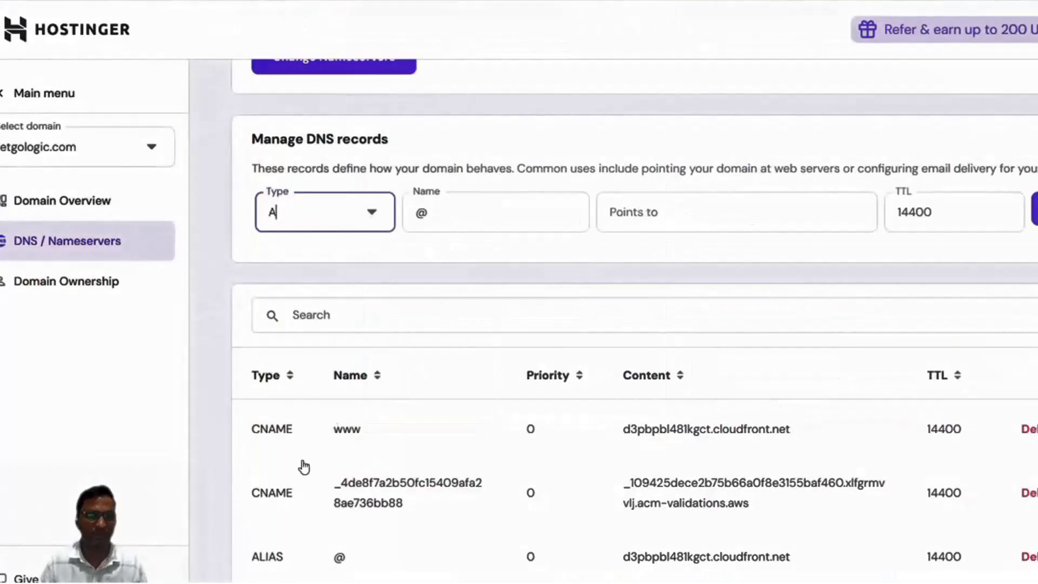
{"action": "left_click", "coordinate": [304, 467]}
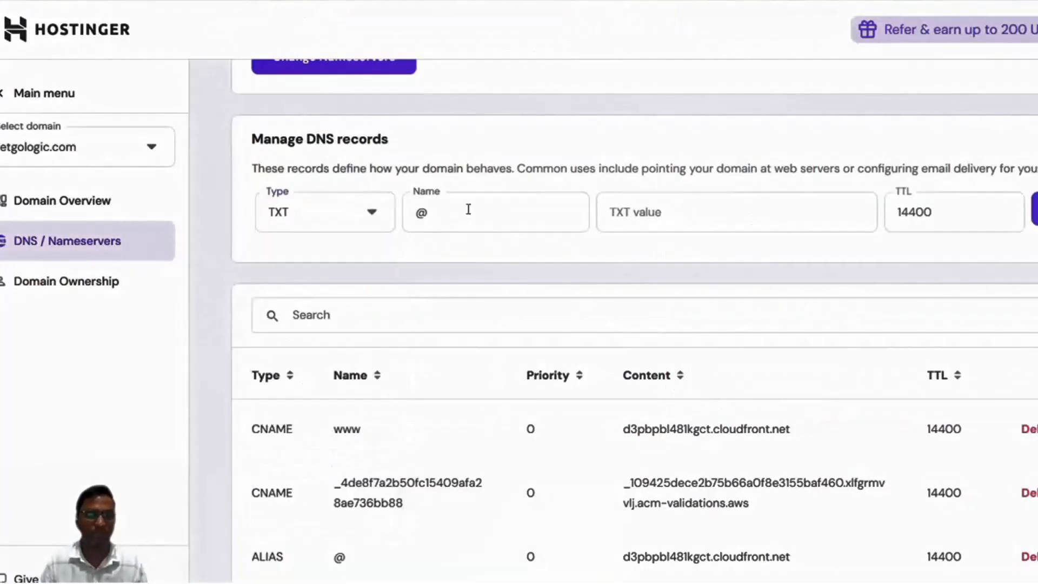
{"action": "left_click", "coordinate": [708, 209]}
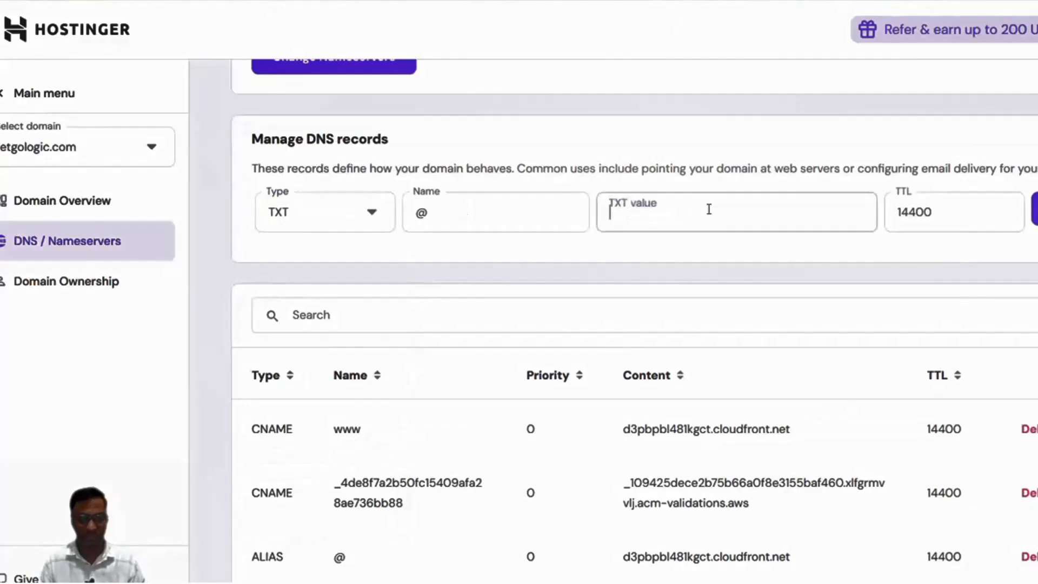
{"action": "key", "text": "ctrl+v"}
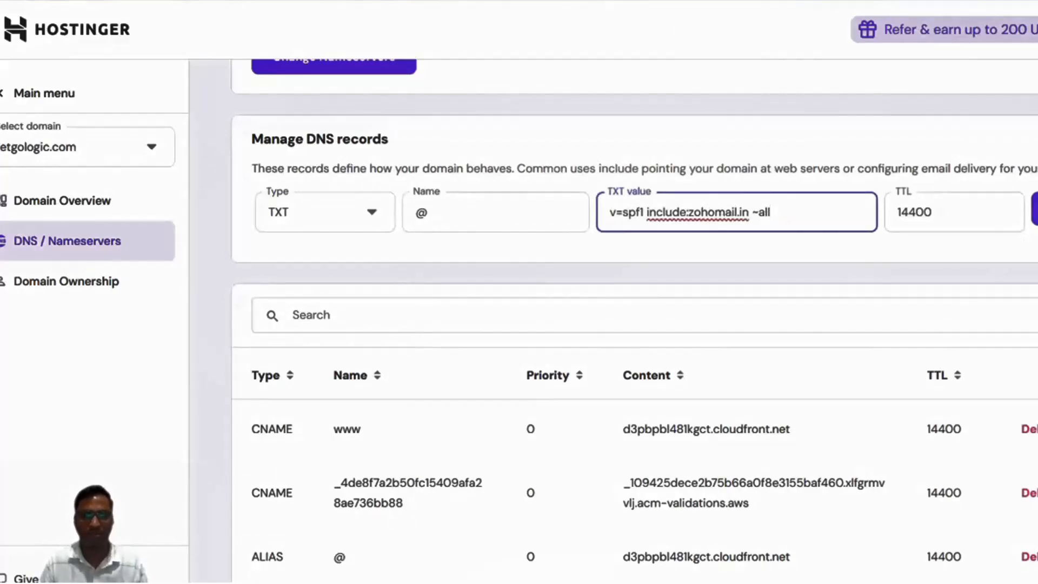
{"action": "left_click", "coordinate": [1035, 212]}
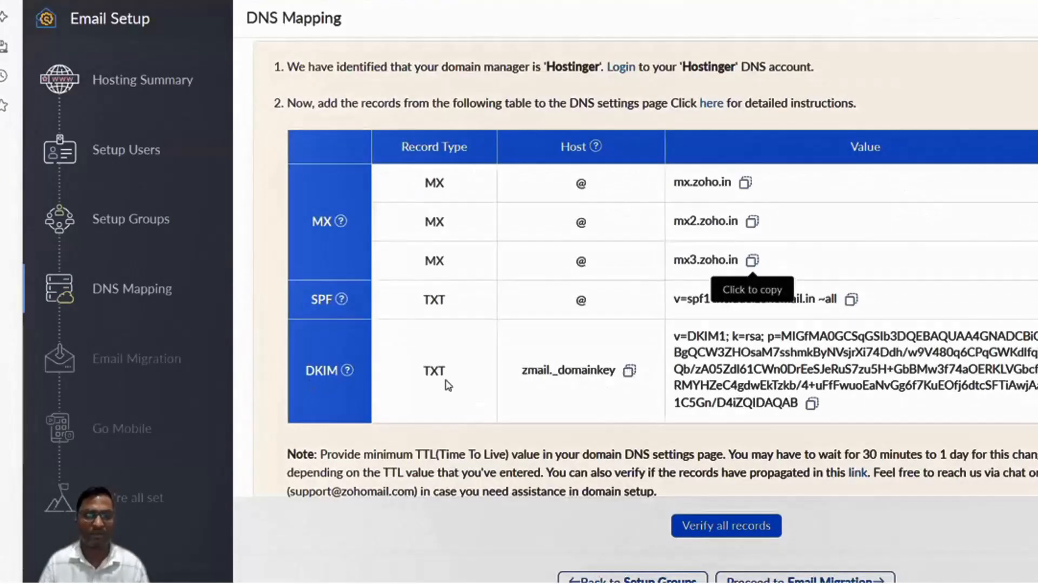
Begin a new TXT record with the name zmail._domainkey.
{"action": "left_click", "coordinate": [629, 371]}
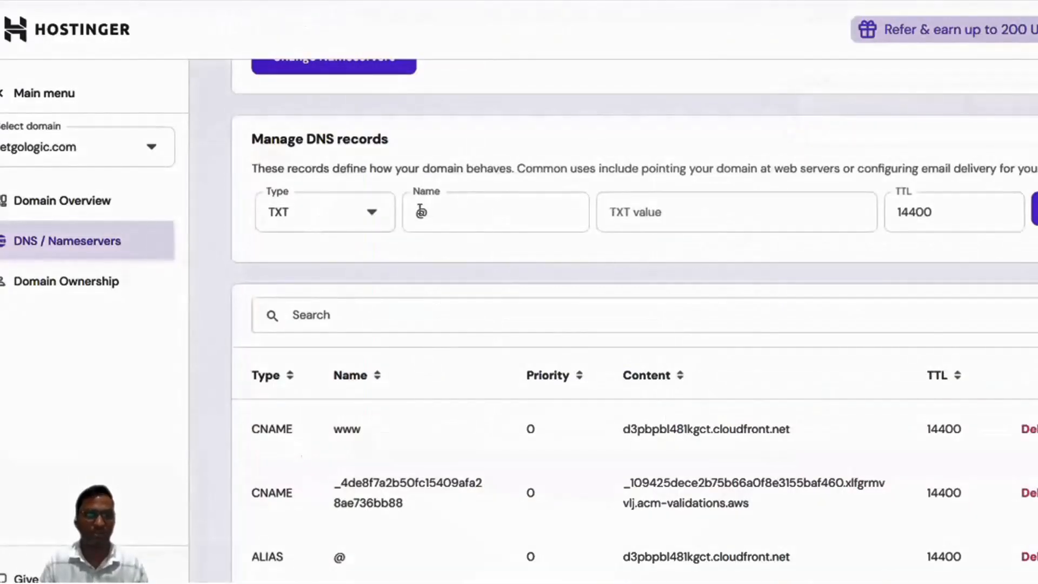
{"action": "double_click", "coordinate": [421, 213]}
{"action": "key", "text": "ctrl+v"}
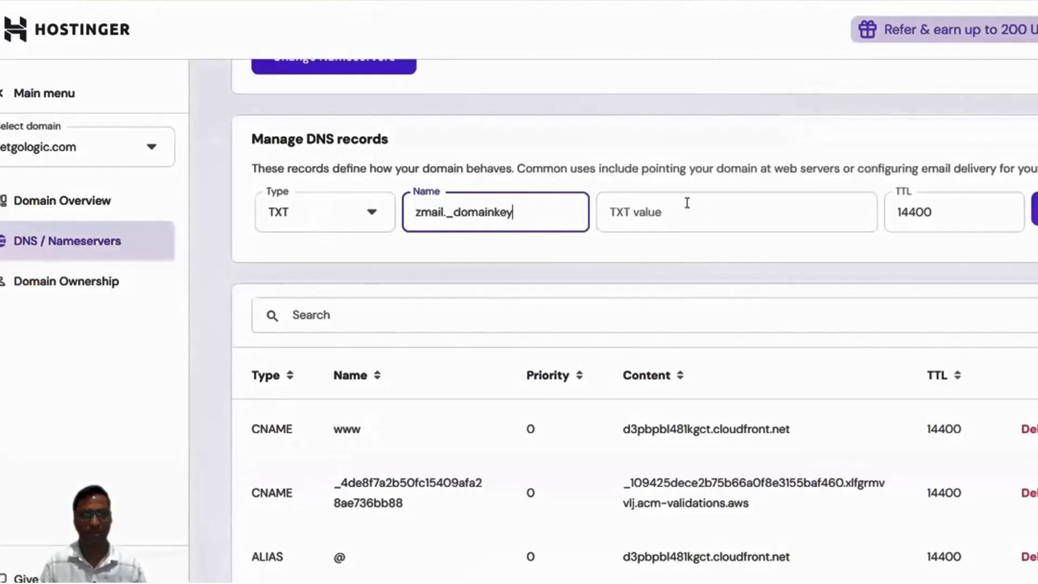
{"action": "left_click", "coordinate": [687, 202]}
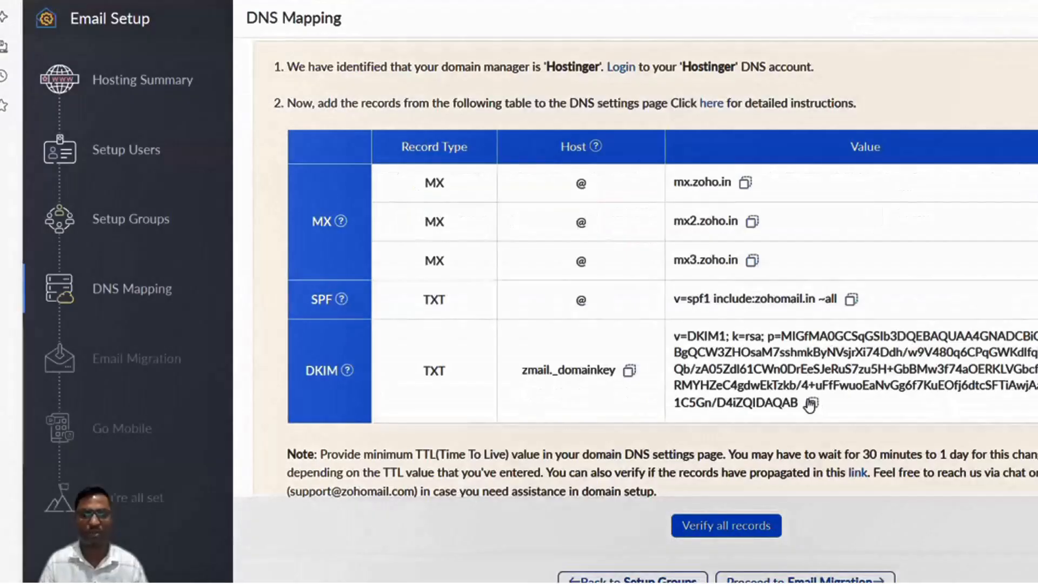
Paste the v=DKIM1 key from Zoho as the zmail._domainkey TXT value and save the record.
{"action": "left_click", "coordinate": [812, 403]}
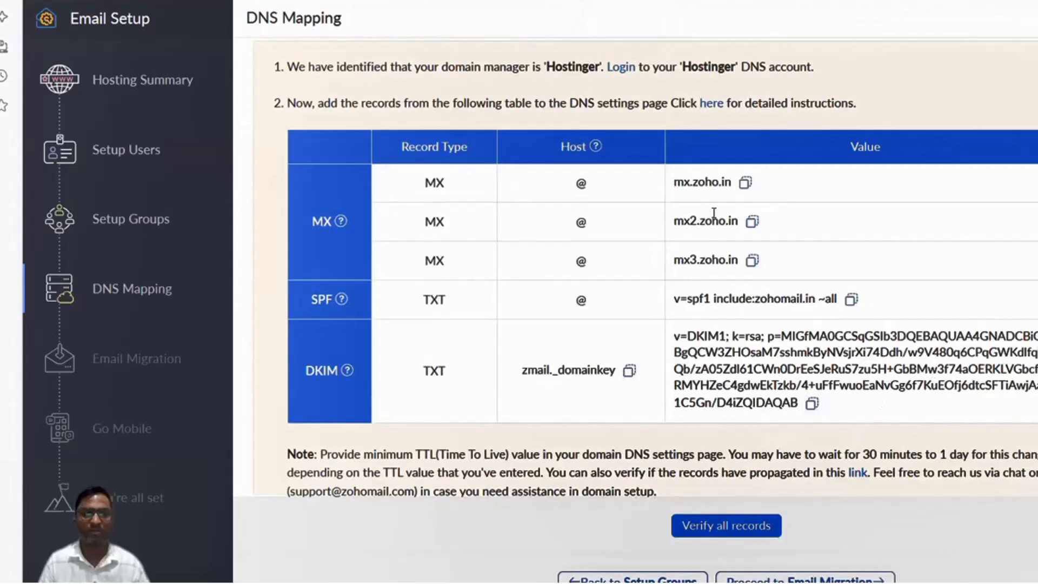
{"action": "key", "text": "alt+Tab"}
{"action": "left_click", "coordinate": [713, 213]}
{"action": "key", "text": "ctrl+v"}
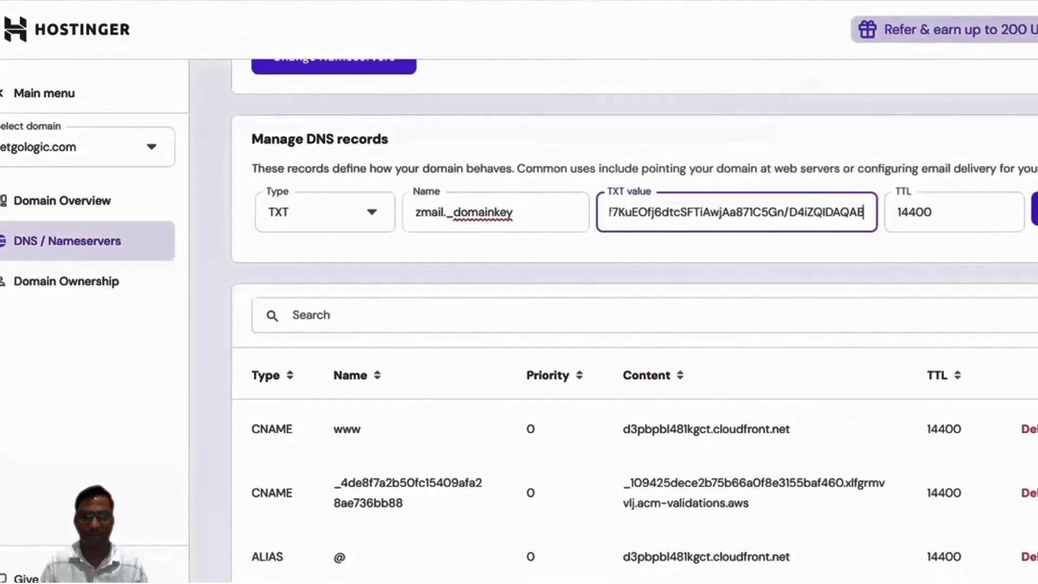
{"action": "left_click", "coordinate": [1035, 208]}
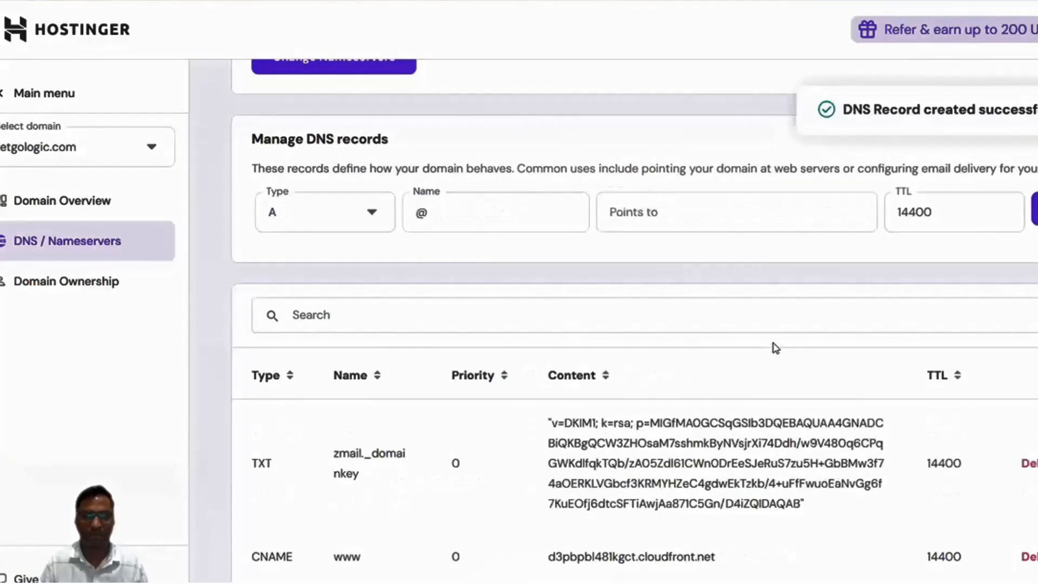
{"action": "scroll", "coordinate": [777, 348], "scroll_direction": "down", "scroll_amount": 8}
{"action": "scroll", "coordinate": [777, 348], "scroll_direction": "down", "scroll_amount": 3}
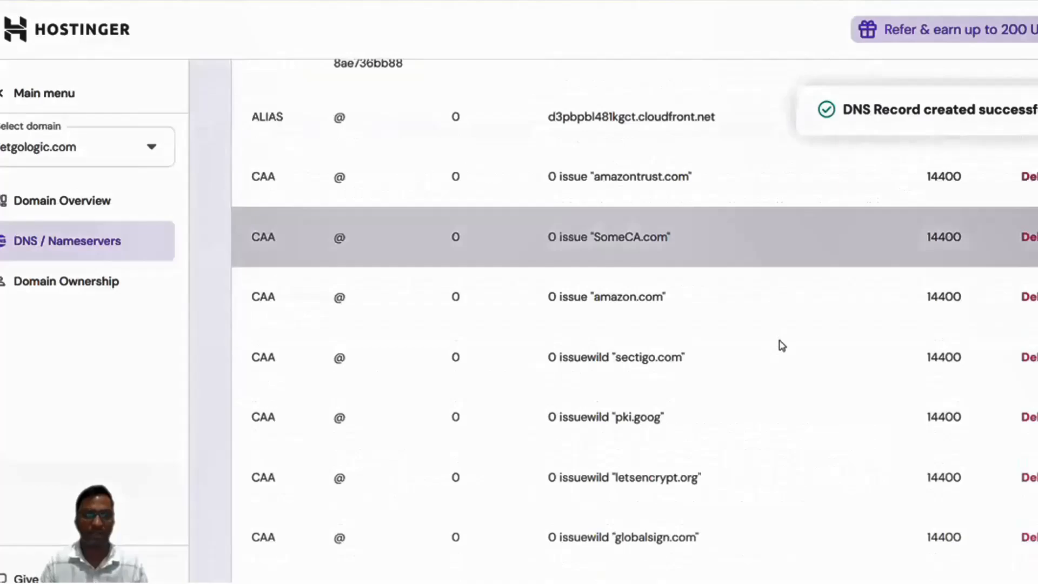
{"action": "scroll", "coordinate": [778, 343], "scroll_direction": "up", "scroll_amount": 15}
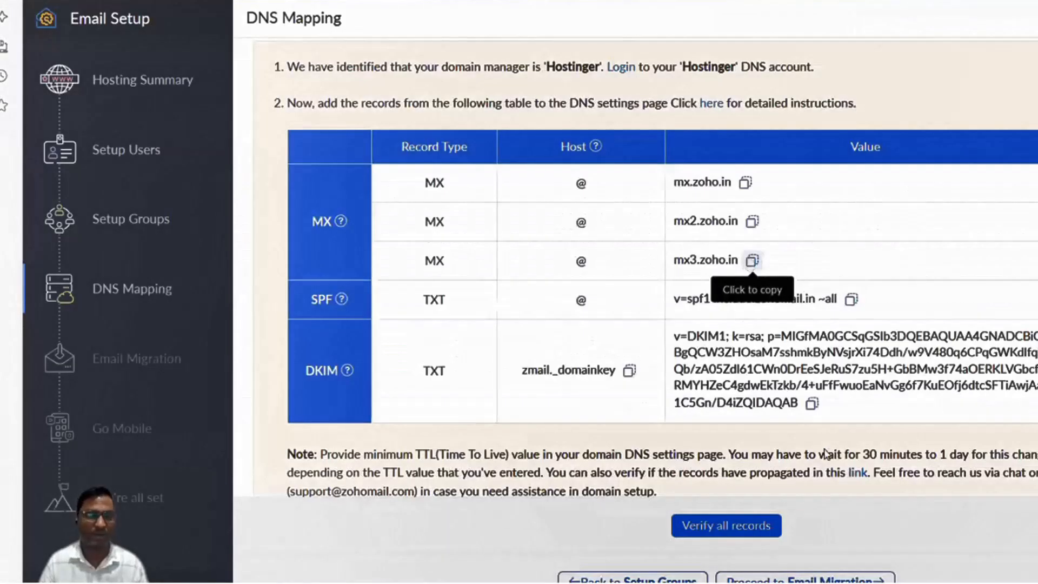
{"action": "scroll", "coordinate": [788, 513], "scroll_direction": "down", "scroll_amount": 2}
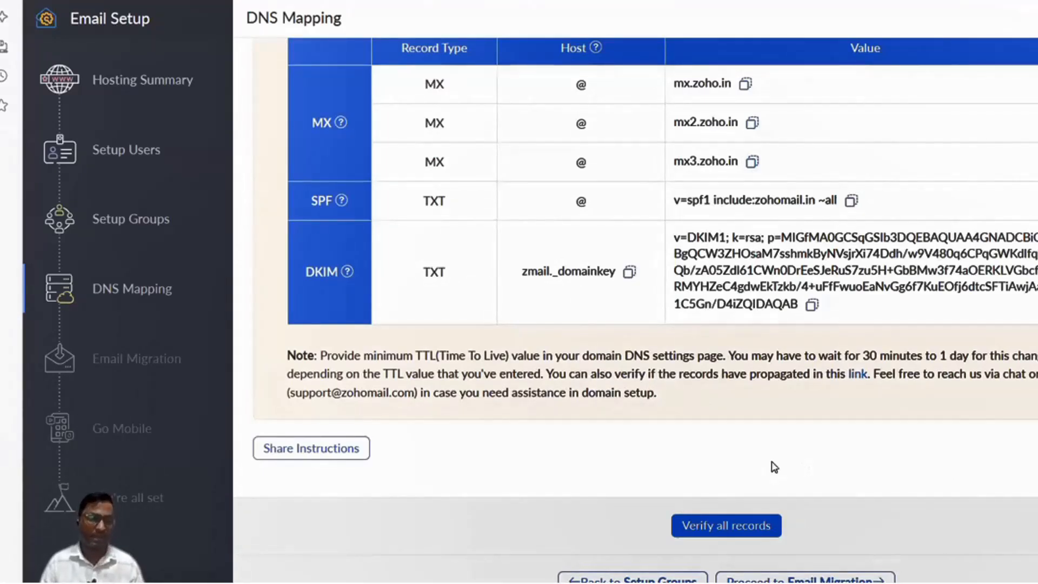
{"action": "left_click_drag", "start_coordinate": [320, 356], "coordinate": [453, 355]}
{"action": "left_click_drag", "start_coordinate": [521, 353], "coordinate": [946, 350]}
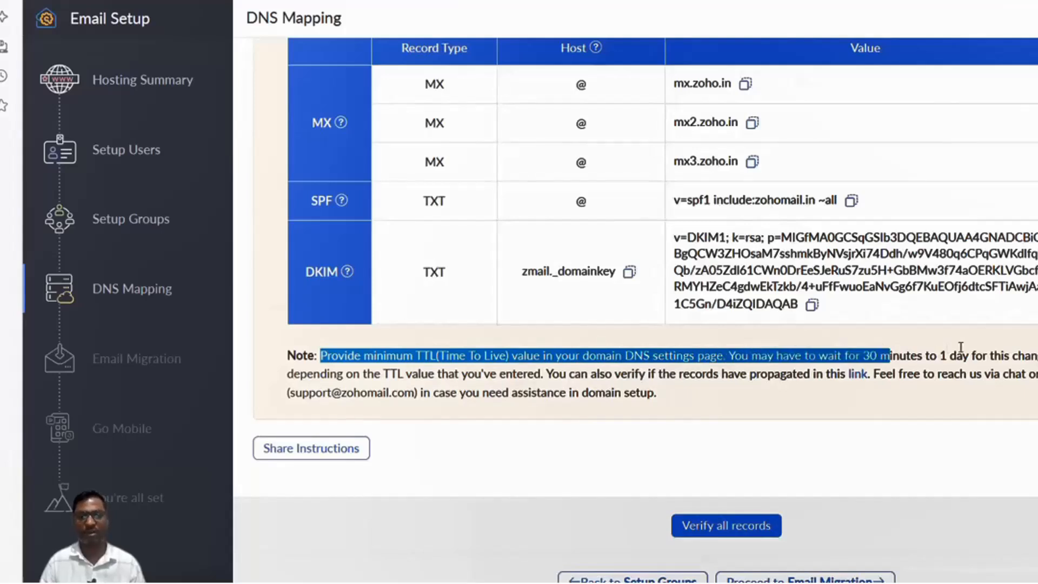
{"action": "left_click", "coordinate": [963, 352]}
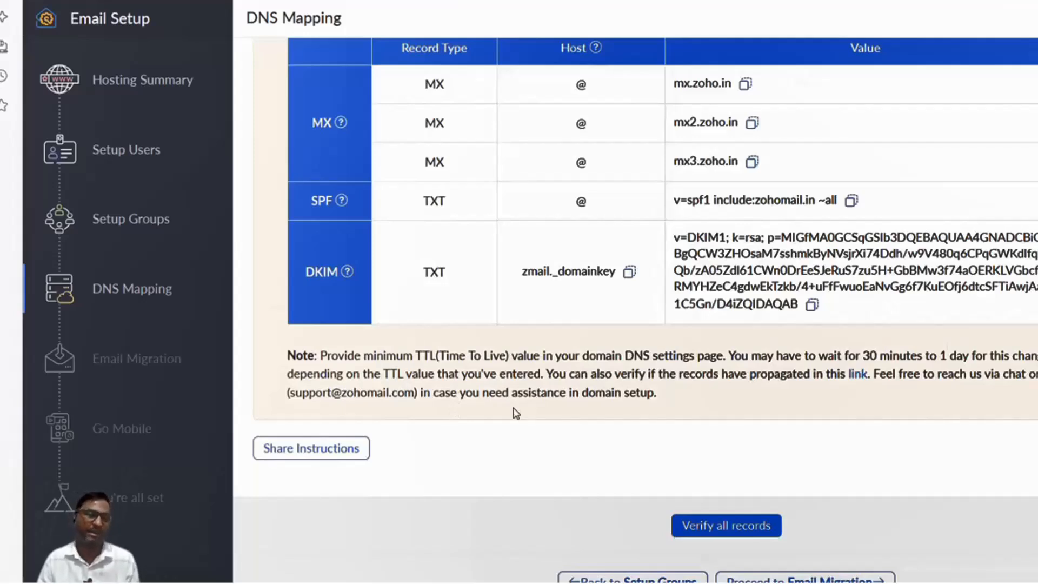
Verify all DNS records twice, dismissing the propagation notice, then continue to Email Migration.
{"action": "left_click", "coordinate": [750, 528]}
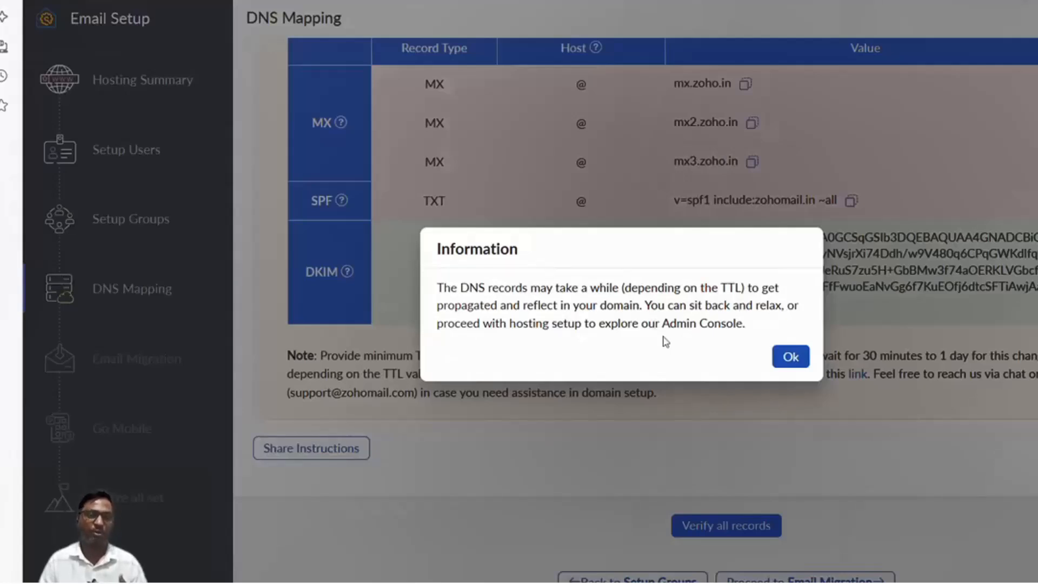
{"action": "left_click", "coordinate": [790, 356]}
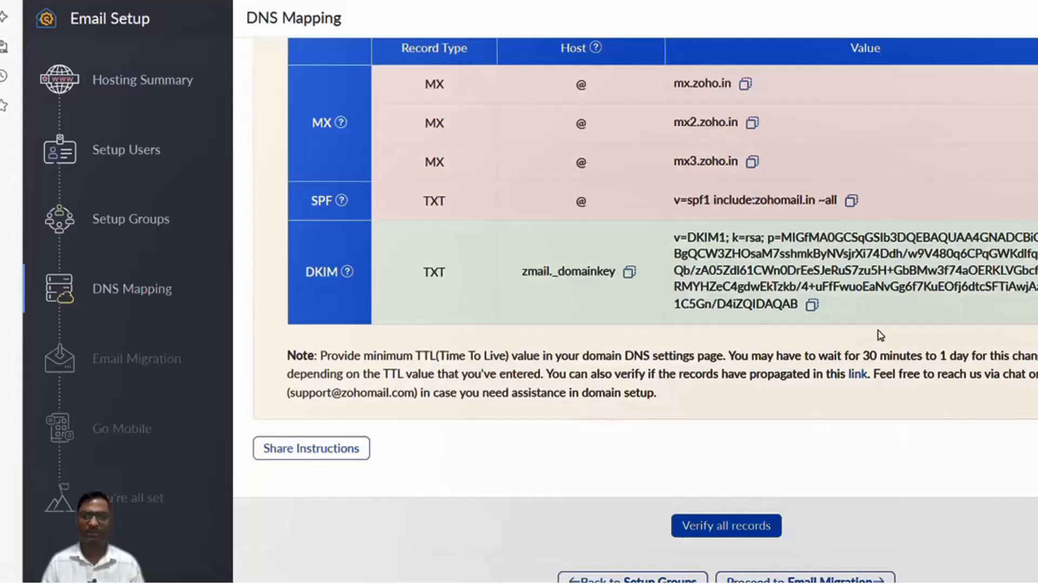
{"action": "left_click", "coordinate": [730, 530]}
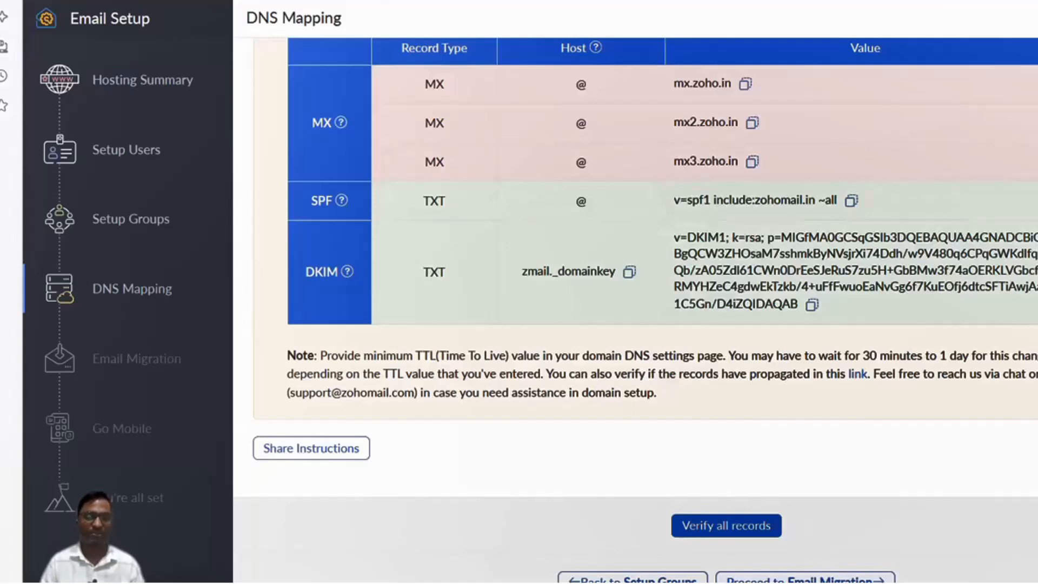
{"action": "left_click", "coordinate": [805, 579]}
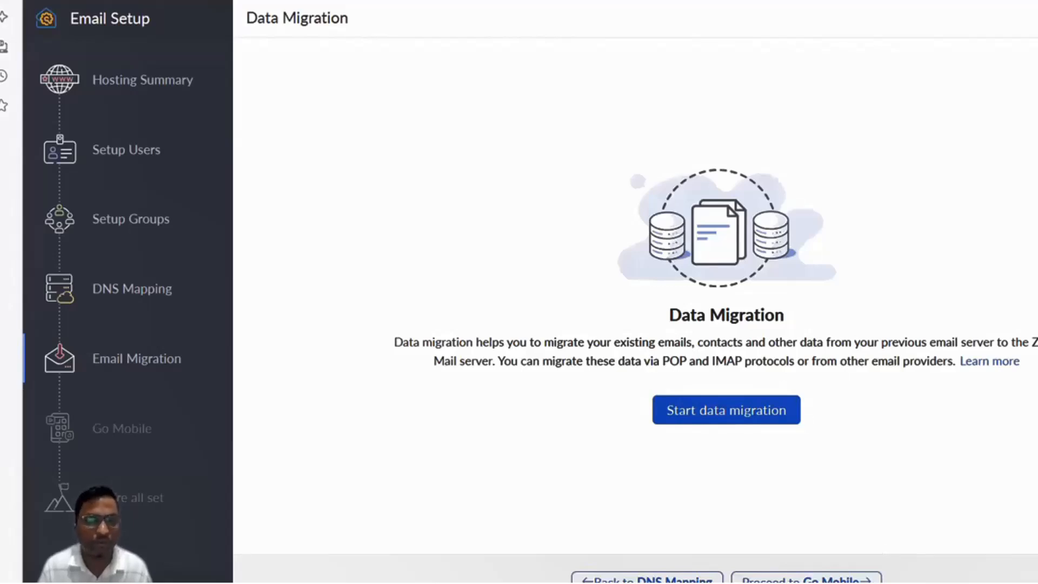
Skip past Email Migration and Go Mobile to complete setup and open the Admin Console.
{"action": "left_click", "coordinate": [806, 579]}
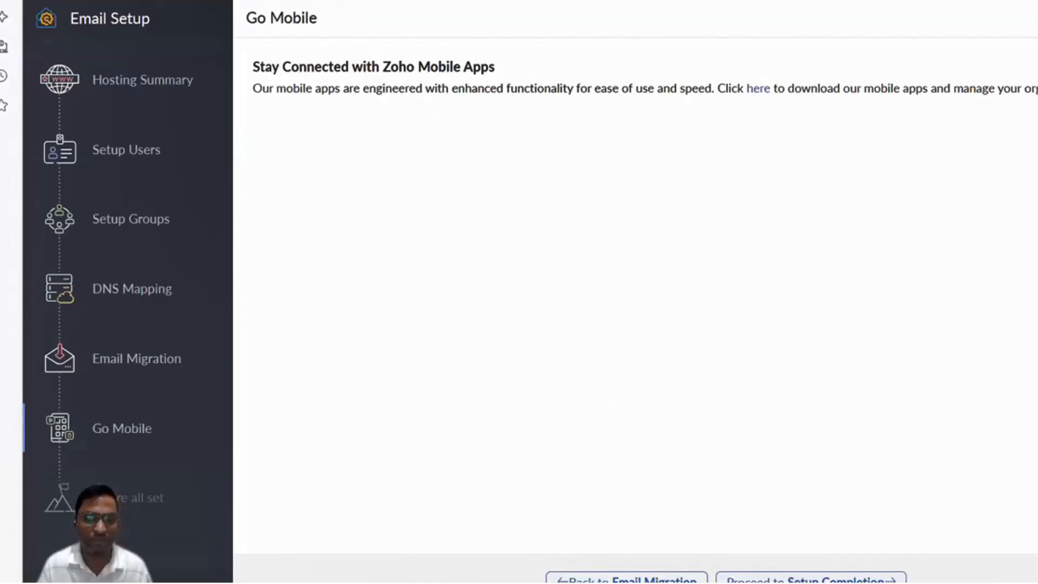
{"action": "left_click", "coordinate": [811, 579]}
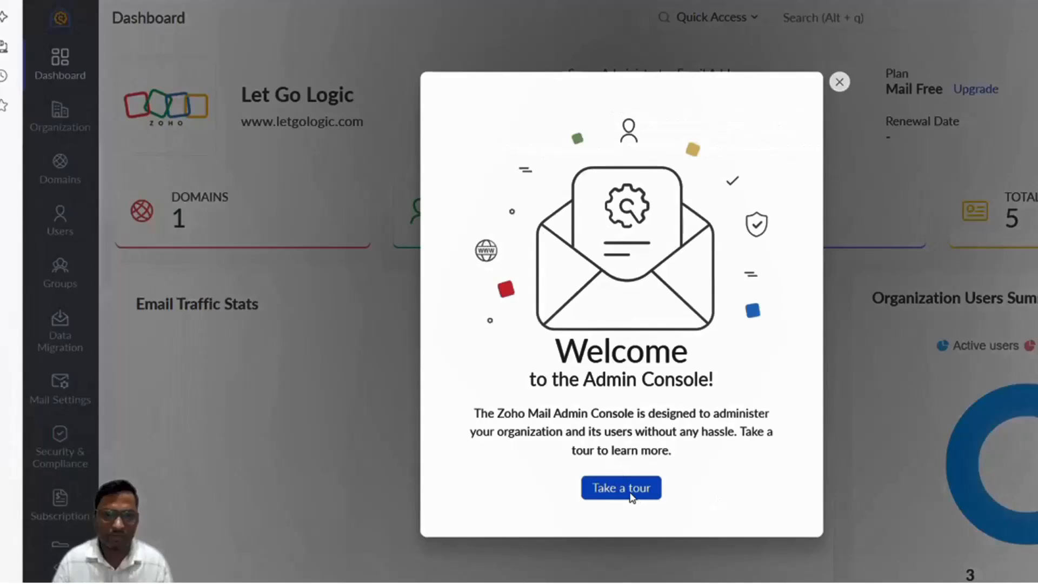
Dismiss the admin console tour and review the dashboard: 1 domain, 3 users, 0 groups.
{"action": "left_click", "coordinate": [643, 485]}
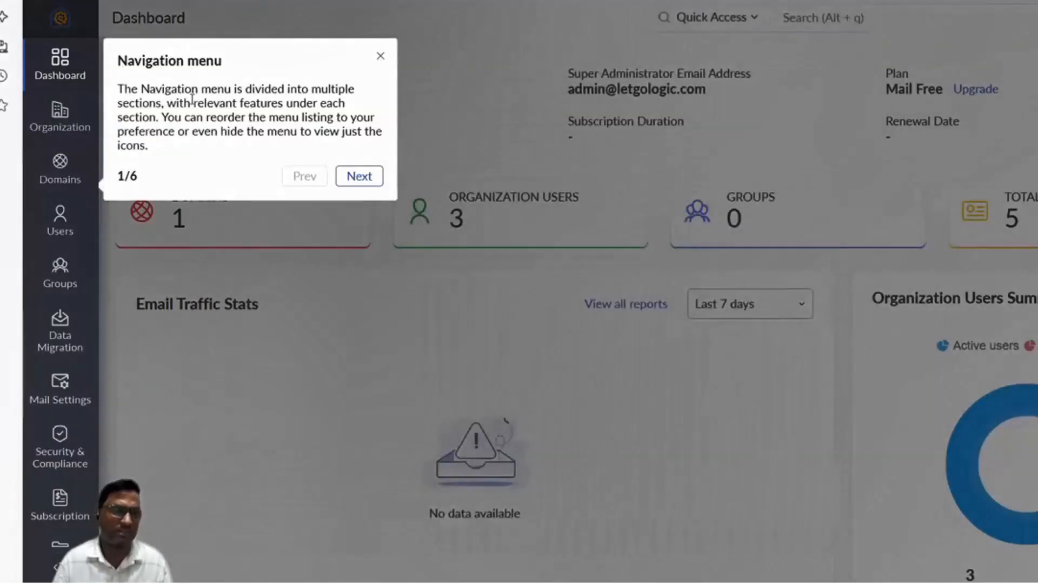
{"action": "left_click", "coordinate": [383, 55]}
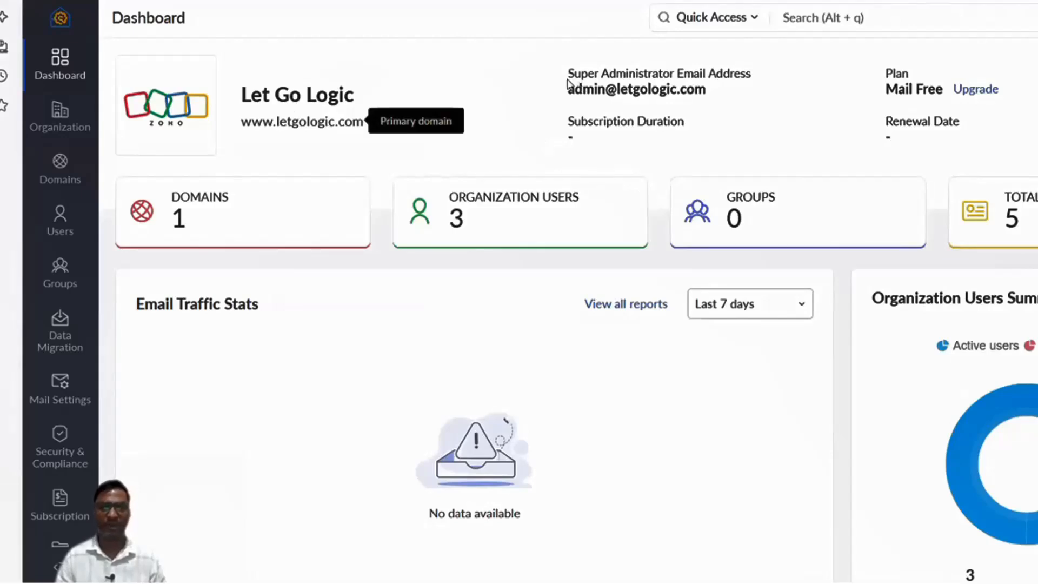
{"action": "triple_click", "coordinate": [727, 97]}
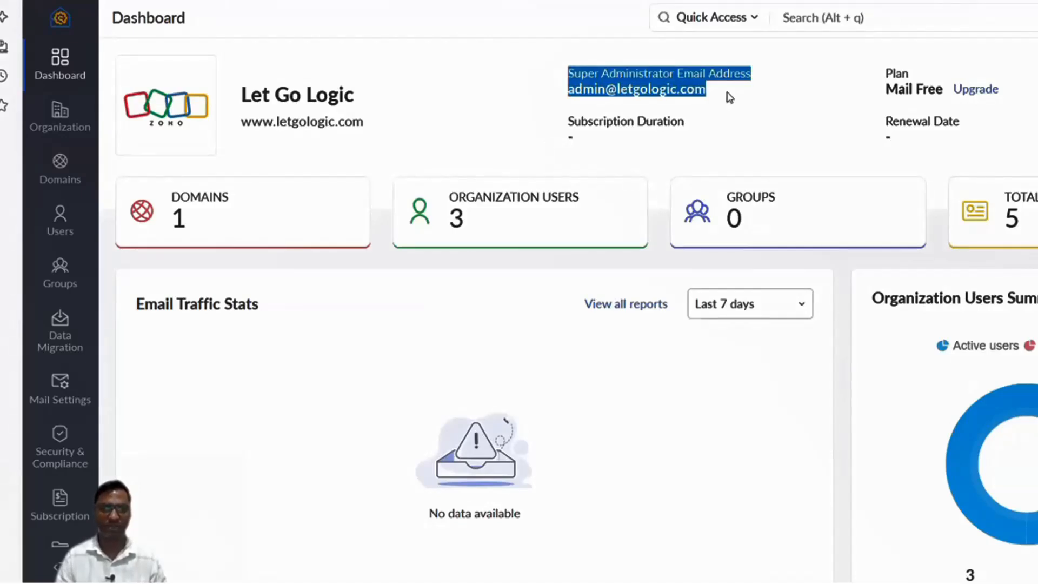
{"action": "left_click", "coordinate": [472, 203]}
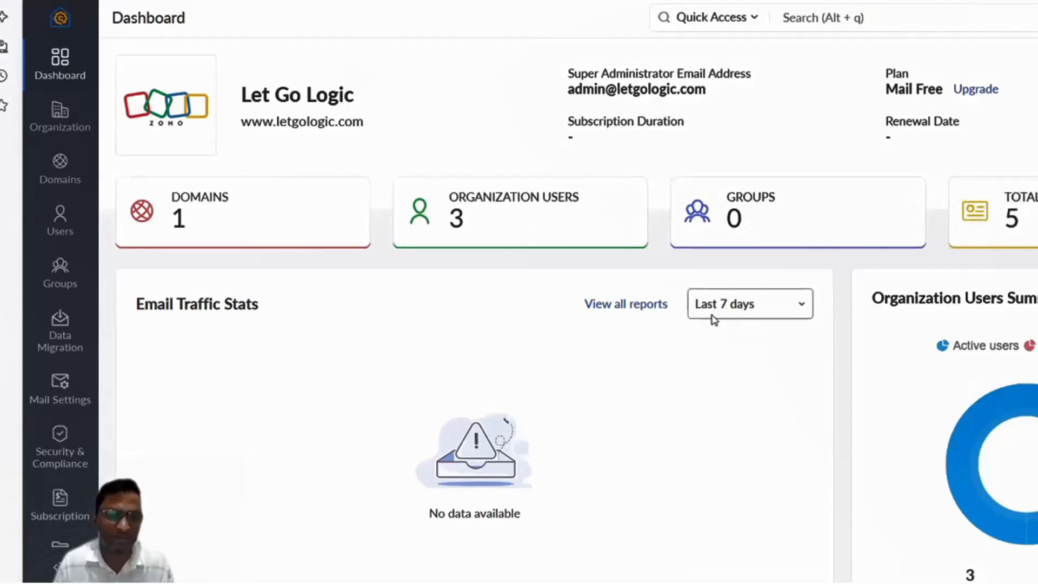
{"action": "scroll", "coordinate": [725, 316], "scroll_direction": "down", "scroll_amount": 8}
{"action": "scroll", "coordinate": [768, 306], "scroll_direction": "down", "scroll_amount": 5}
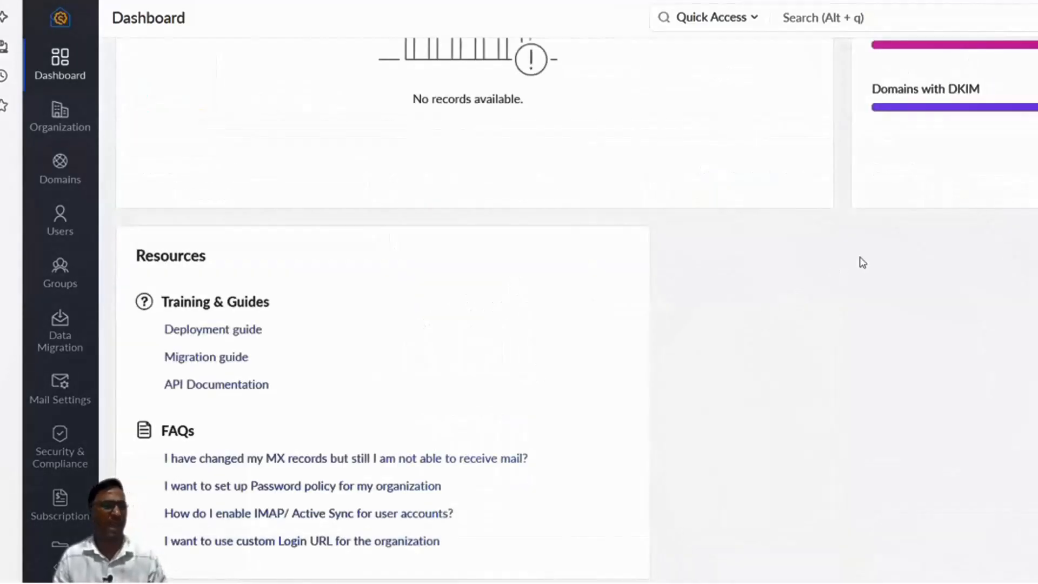
{"action": "scroll", "coordinate": [859, 262], "scroll_direction": "up", "scroll_amount": 13}
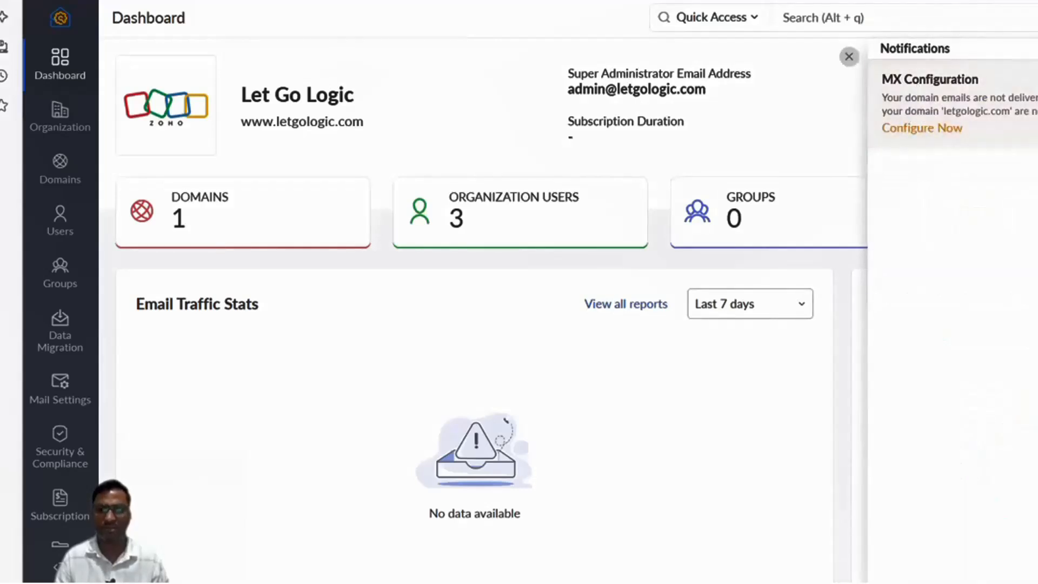
Attempt MX record verification for letgologic.com, note the failure, and return to the domain list.
{"action": "left_click", "coordinate": [919, 129]}
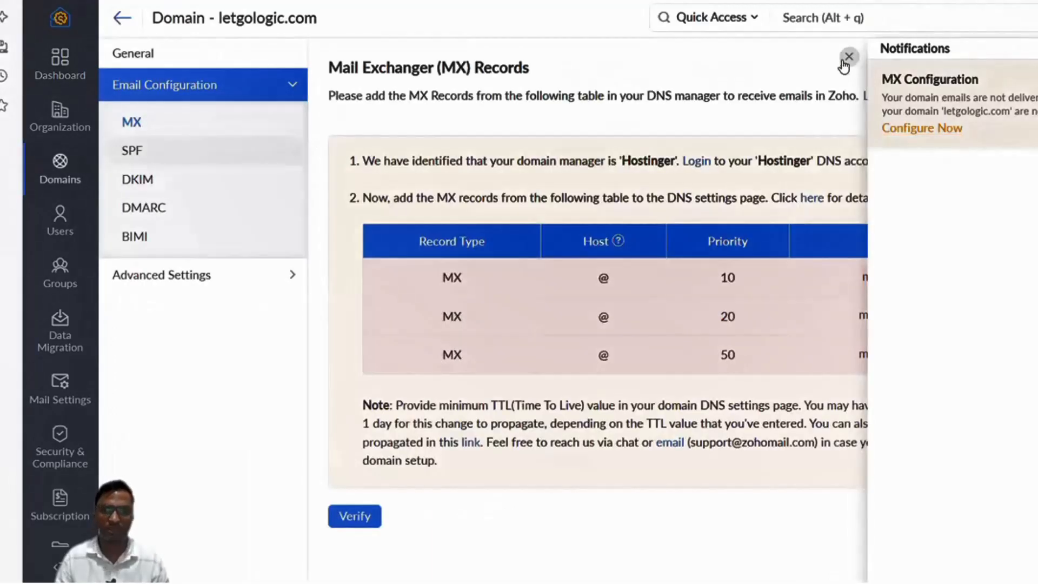
{"action": "left_click", "coordinate": [340, 516]}
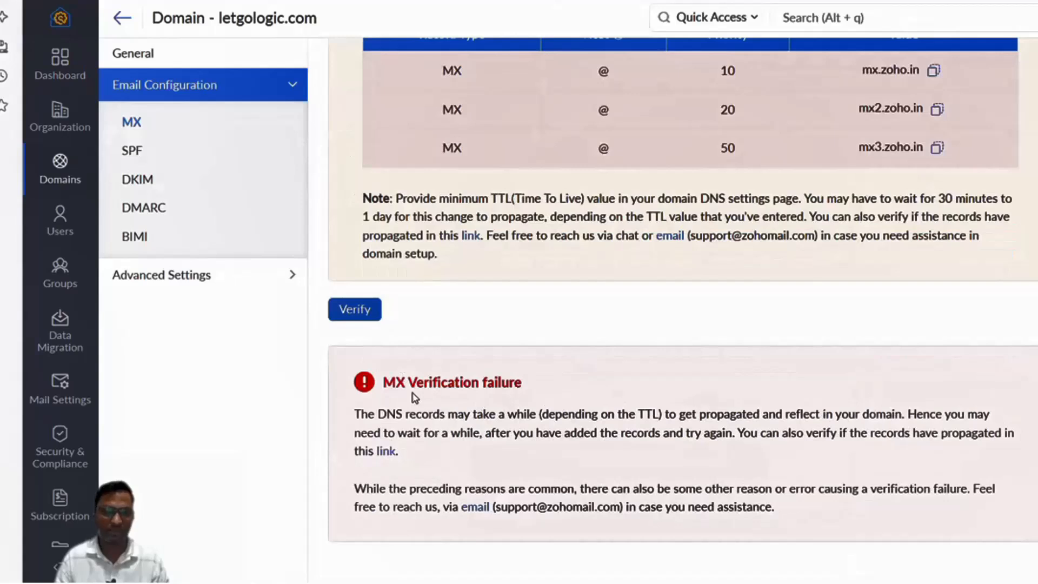
{"action": "left_click_drag", "start_coordinate": [438, 382], "coordinate": [627, 378]}
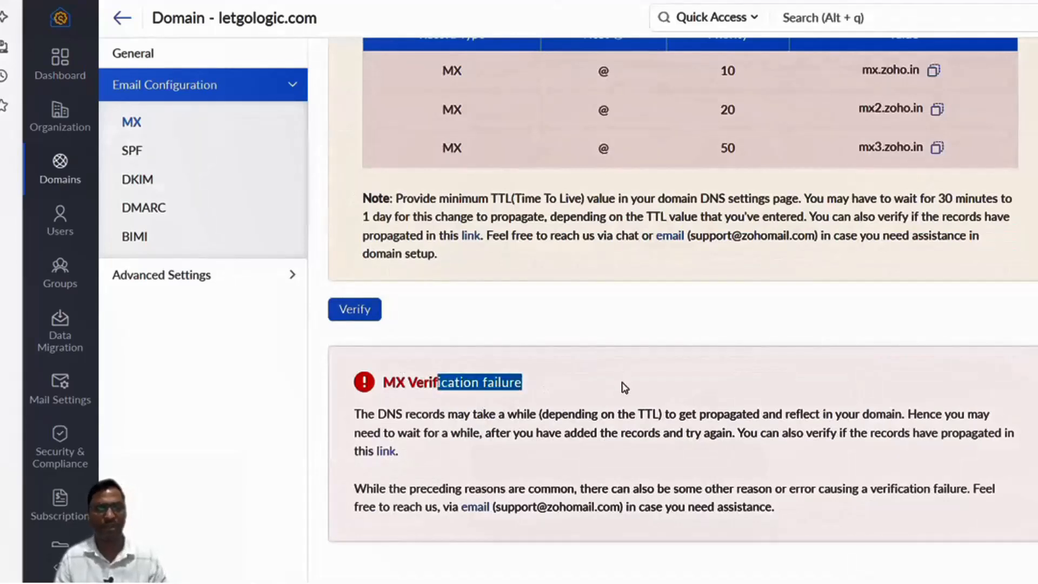
{"action": "left_click", "coordinate": [624, 387]}
{"action": "scroll", "coordinate": [737, 362], "scroll_direction": "up", "scroll_amount": 4}
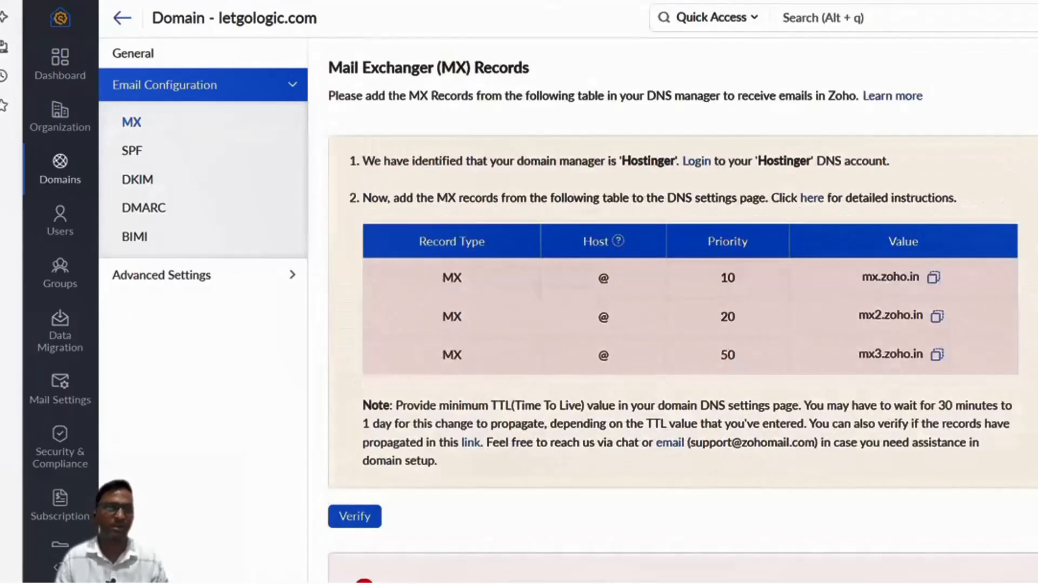
{"action": "left_click", "coordinate": [113, 26]}
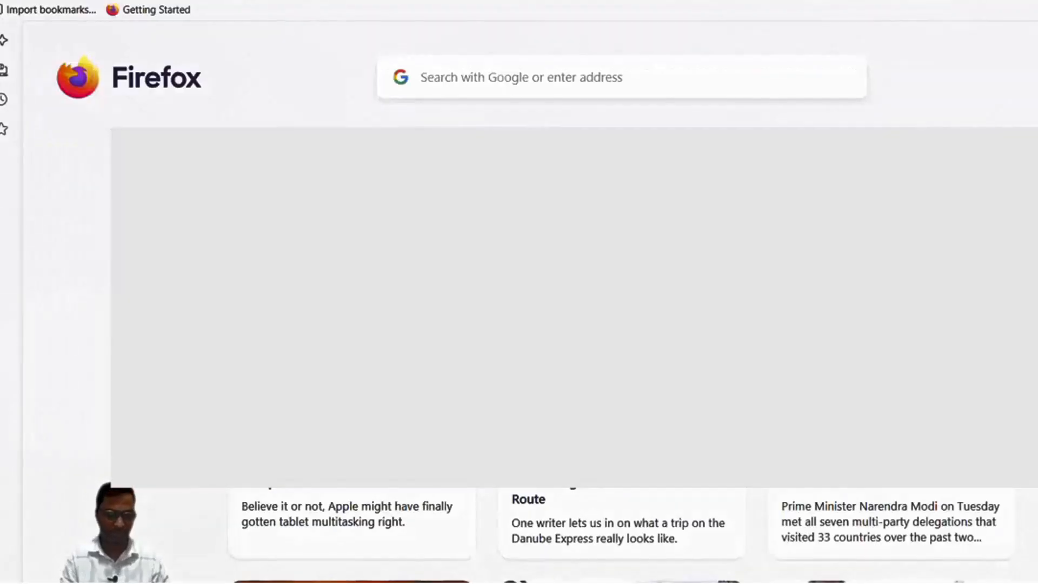
Search the web for 'zoho mail login' and open the Zoho Mail sign-in page.
{"action": "left_click", "coordinate": [582, 1]}
{"action": "type", "text": "zoho"}
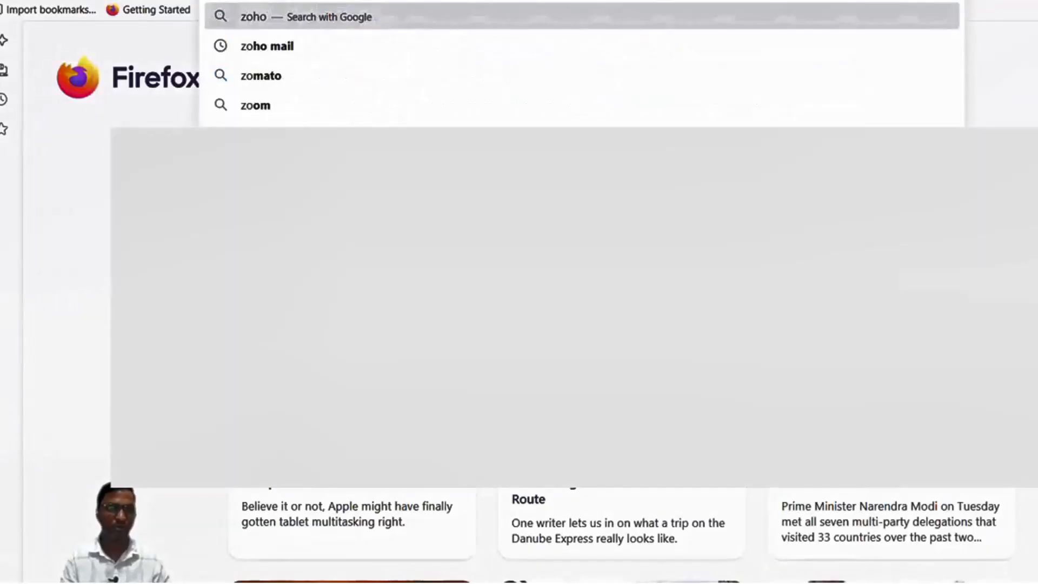
{"action": "type", "text": " mail"}
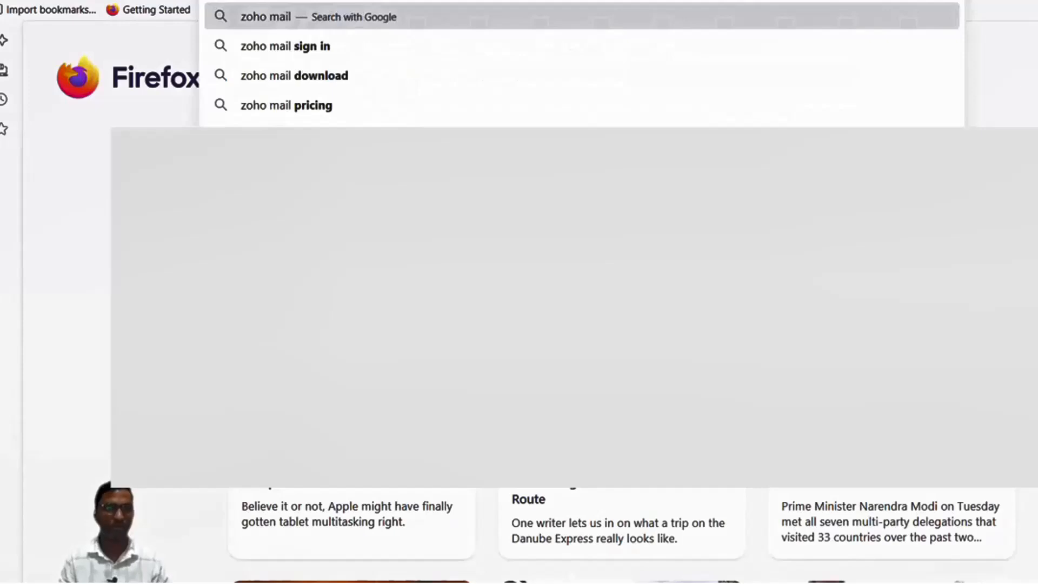
{"action": "type", "text": " login"}
{"action": "key", "text": "Return"}
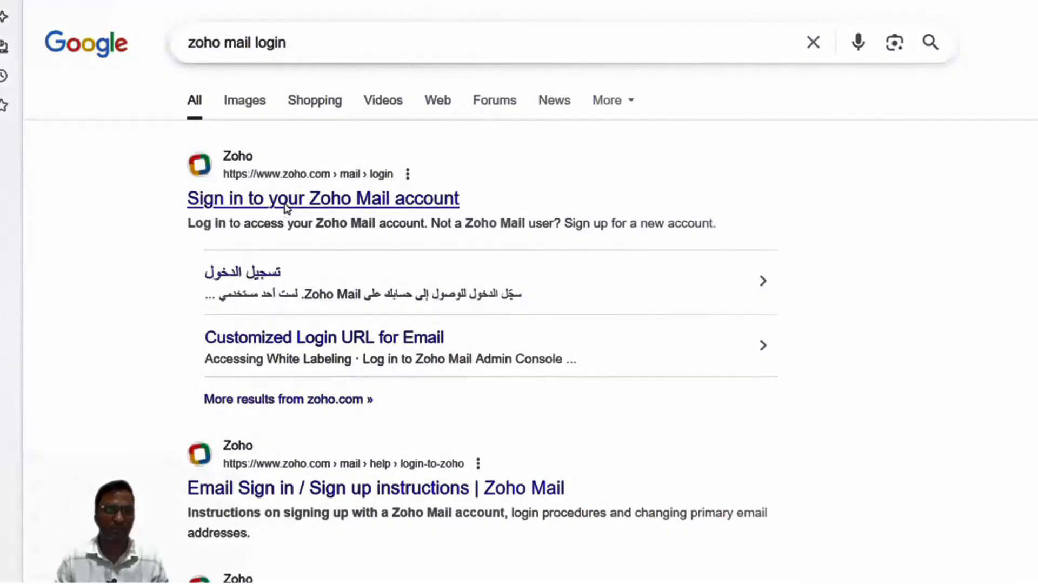
{"action": "left_click", "coordinate": [286, 199]}
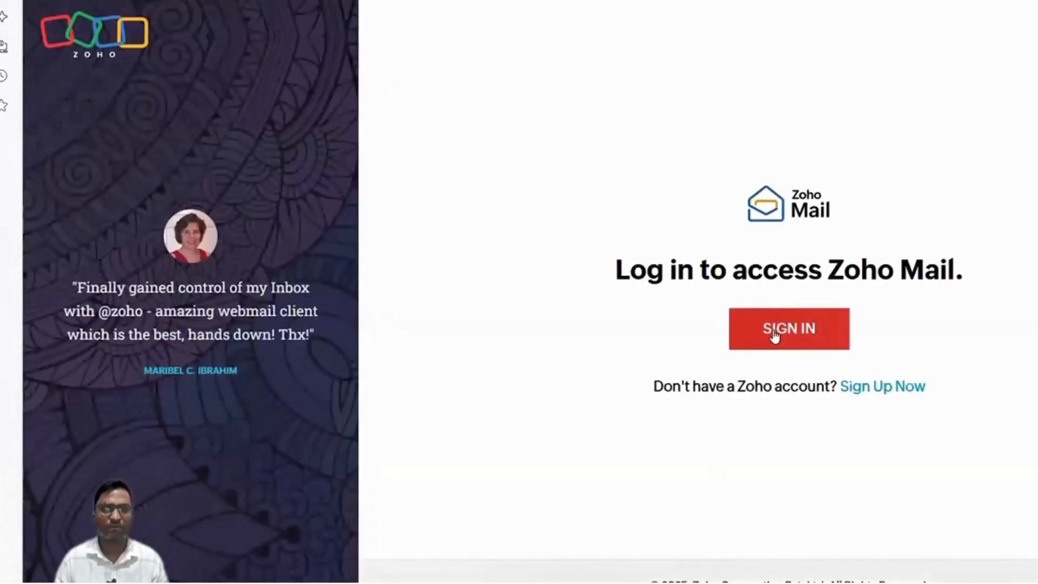
Sign in to Zoho Mail to reach the inbox with the welcome email.
{"action": "left_click", "coordinate": [773, 329]}
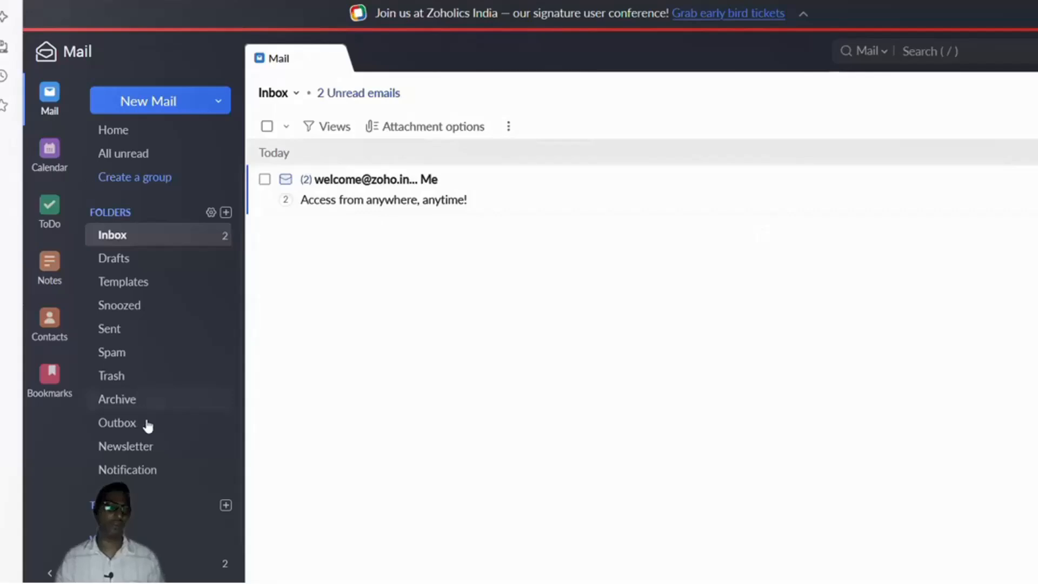
Read the 'Access from anywhere, anytime!' welcome email and close it.
{"action": "scroll", "coordinate": [146, 427], "scroll_direction": "down", "scroll_amount": 1}
{"action": "scroll", "coordinate": [240, 269], "scroll_direction": "up", "scroll_amount": 2}
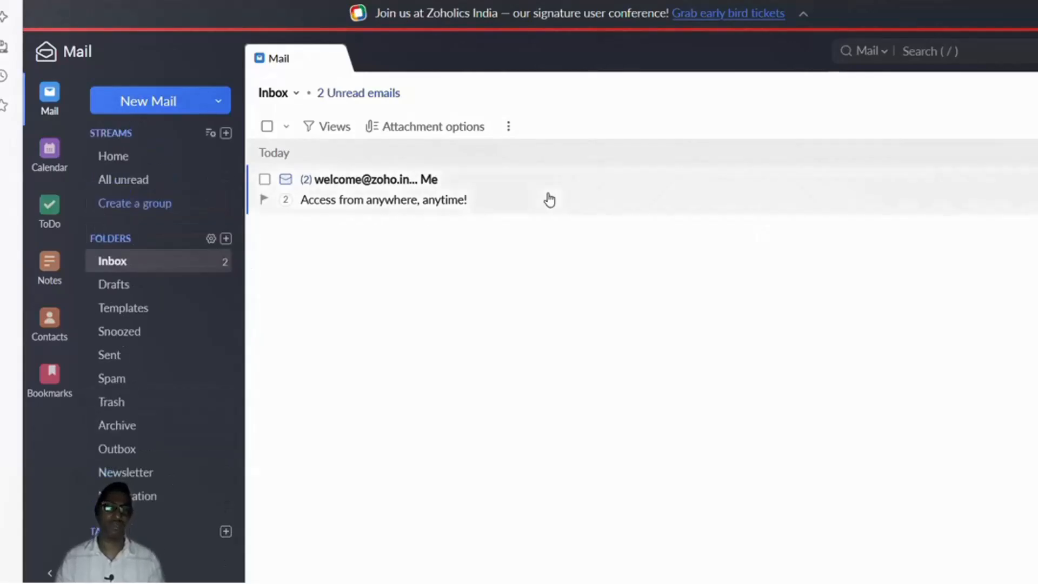
{"action": "left_click", "coordinate": [549, 200]}
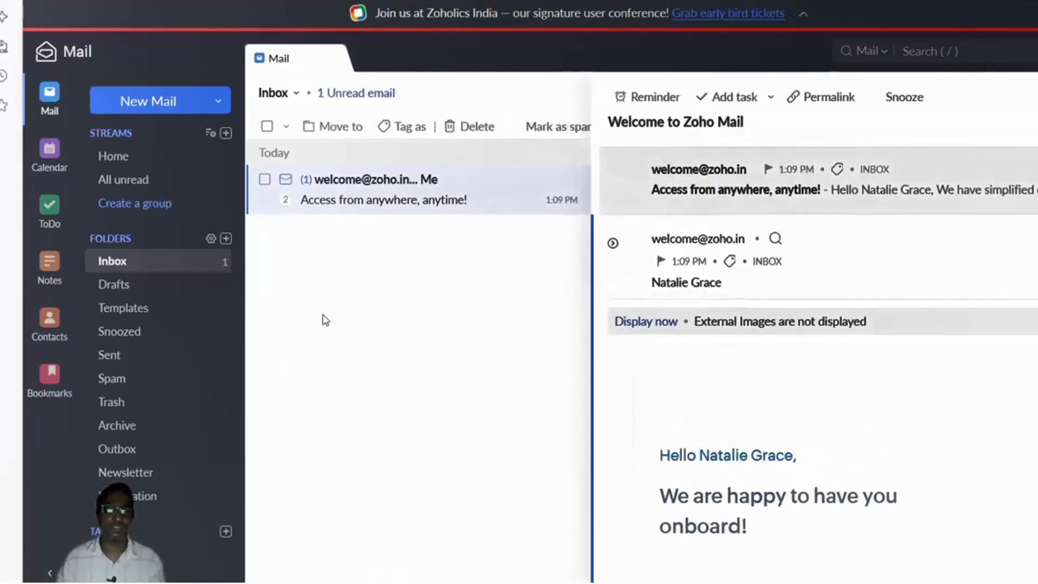
{"action": "left_click", "coordinate": [1036, 97]}
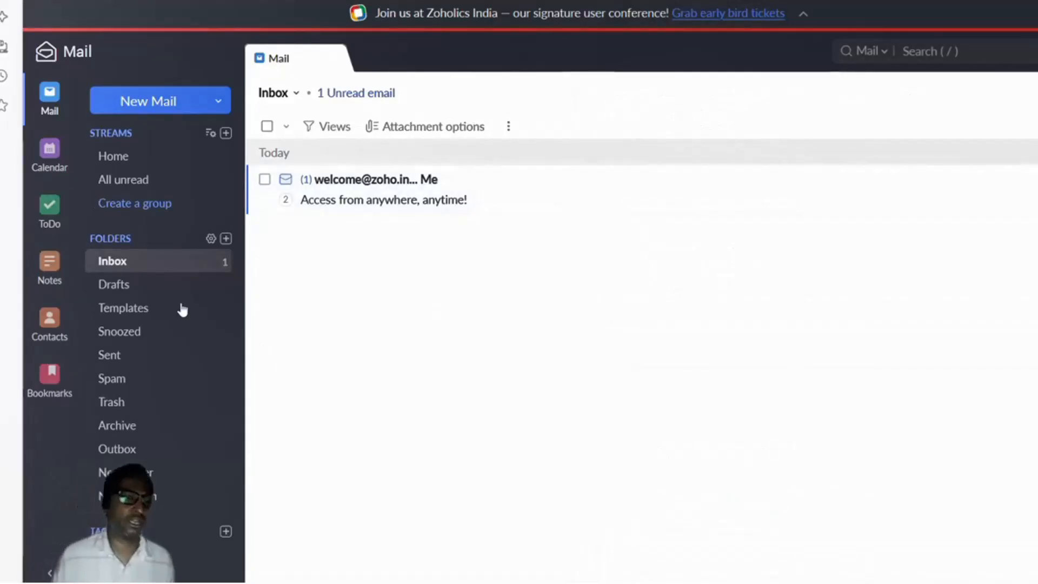
View the admin's account profile details, then close the profile panel.
{"action": "scroll", "coordinate": [182, 308], "scroll_direction": "down", "scroll_amount": 1}
{"action": "scroll", "coordinate": [146, 132], "scroll_direction": "up", "scroll_amount": 1}
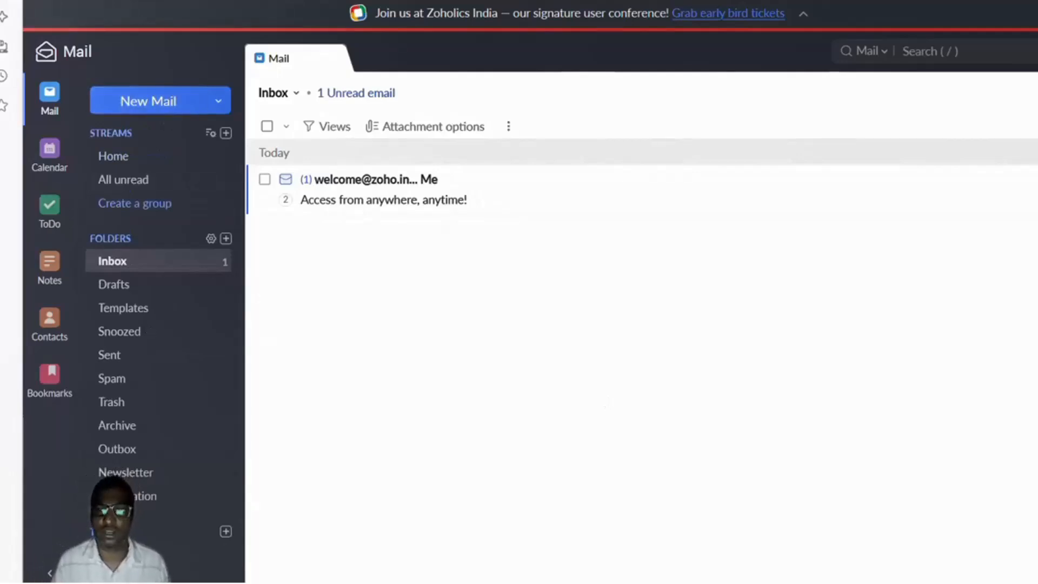
{"action": "left_click", "coordinate": [1027, 52]}
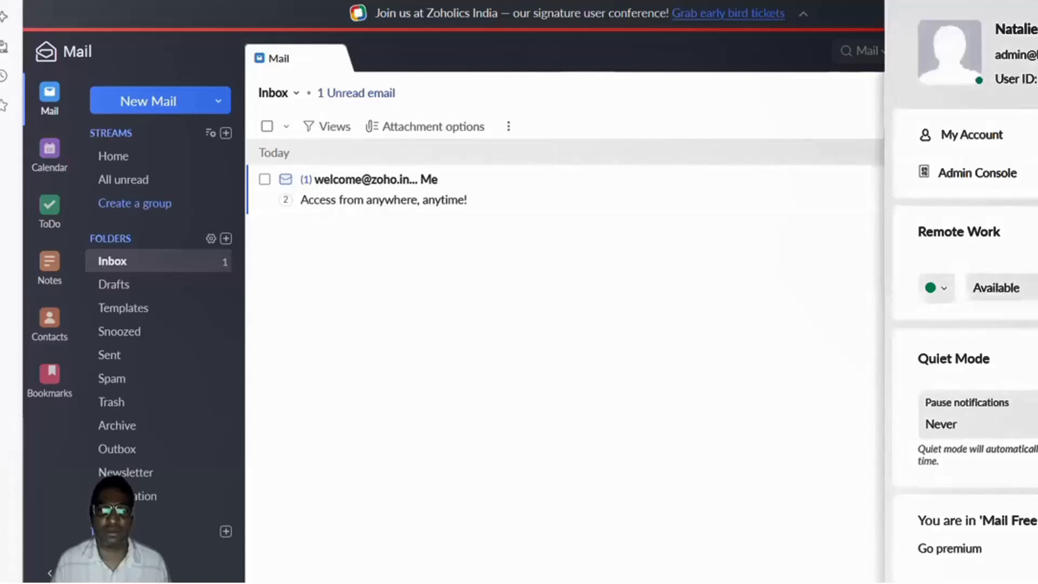
{"action": "left_click", "coordinate": [779, 255]}
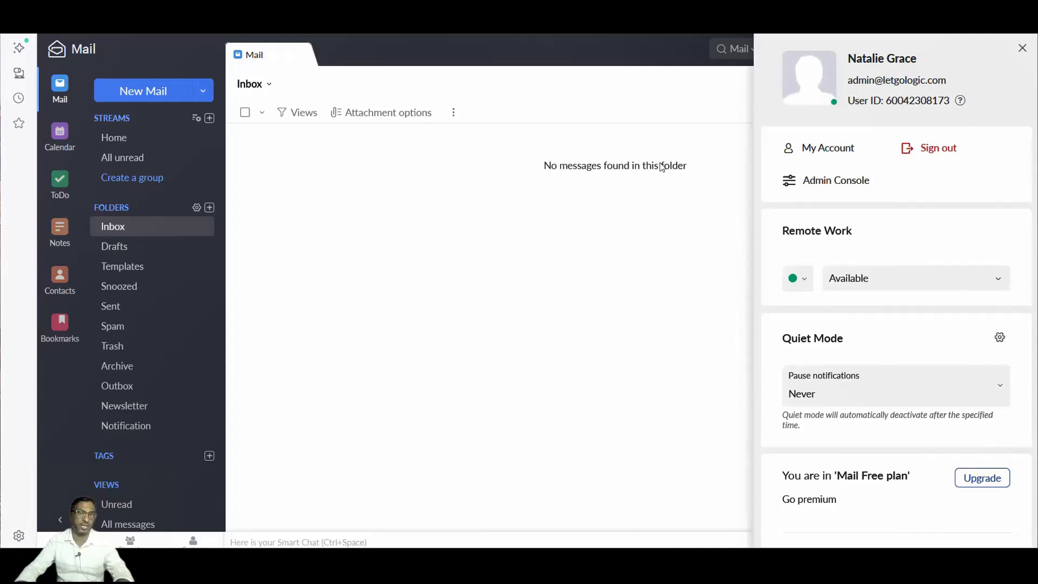
{"action": "left_click", "coordinate": [1022, 47]}
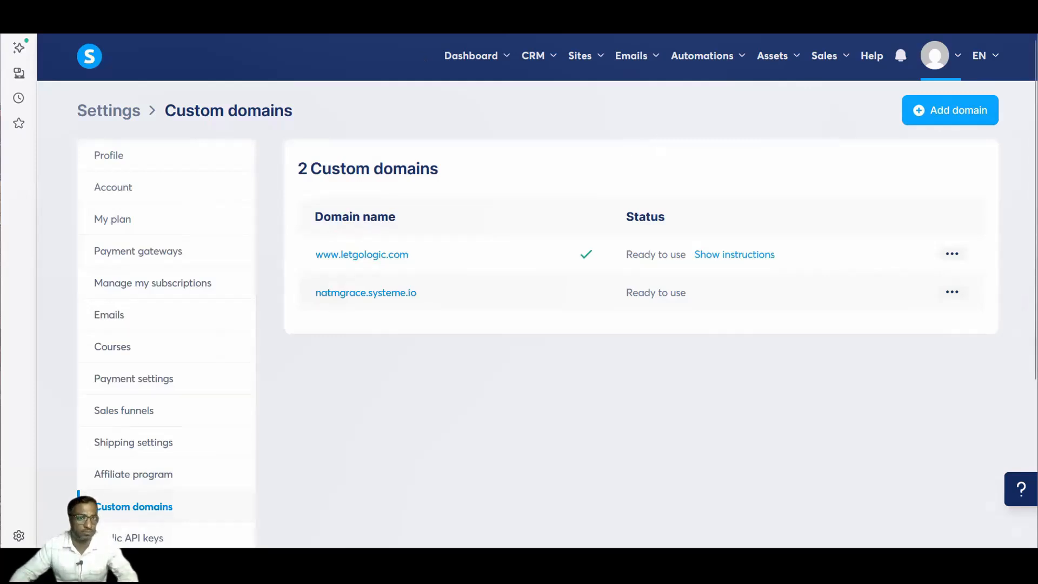
Switch back to the Zoho Mail inbox tab, now showing an empty folder.
{"action": "key", "text": "ctrl+Tab"}
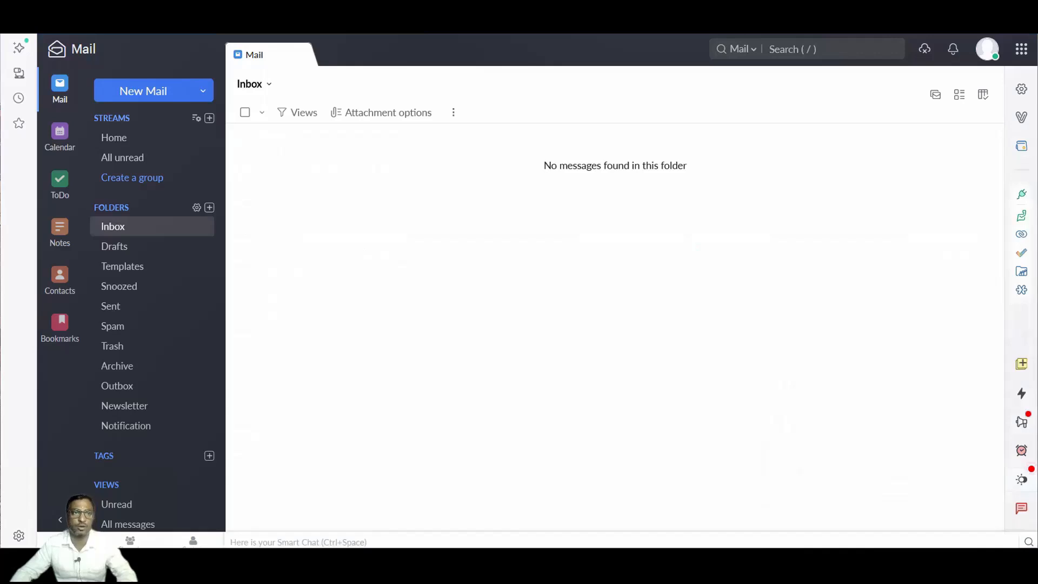